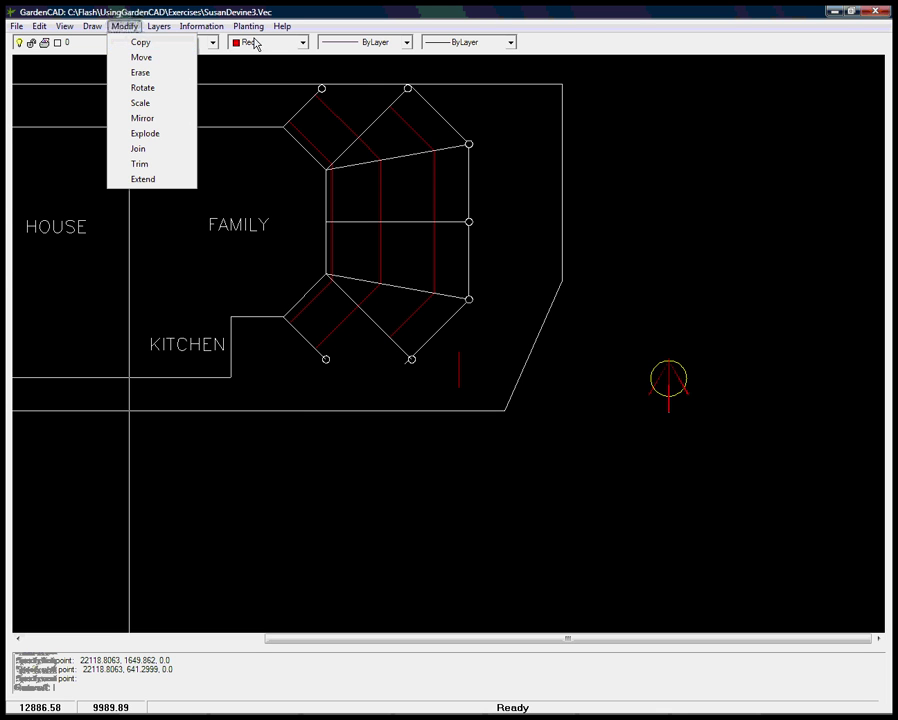
Step: Insert a round spoked planting block and move it by its centre to the empty area below the plot's slanted corner
{"action": "key", "text": "Escape"}
{"action": "key", "text": "Escape"}
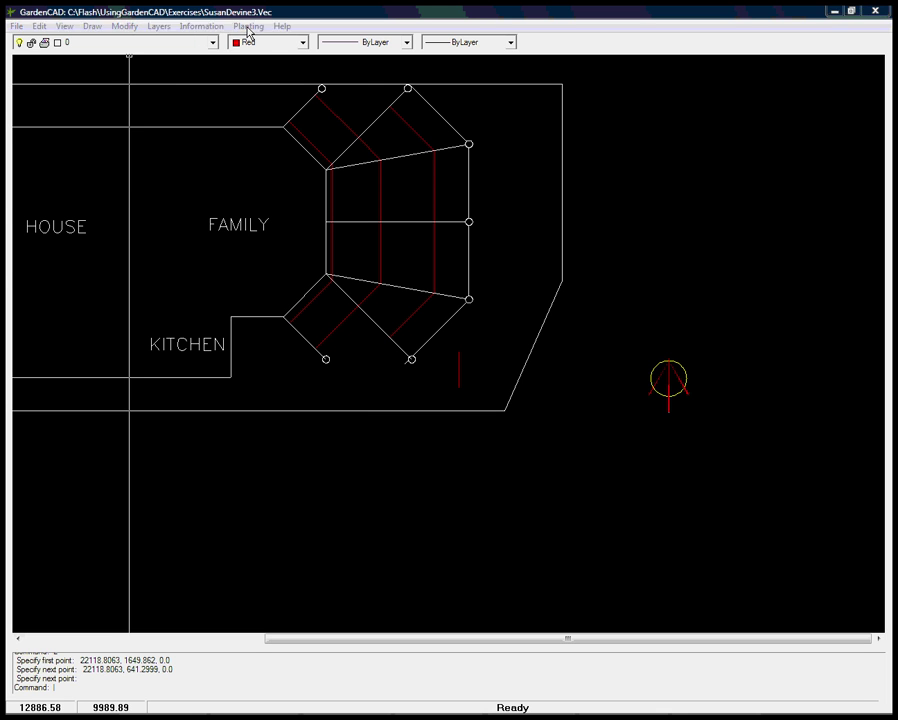
{"action": "left_click", "coordinate": [248, 27]}
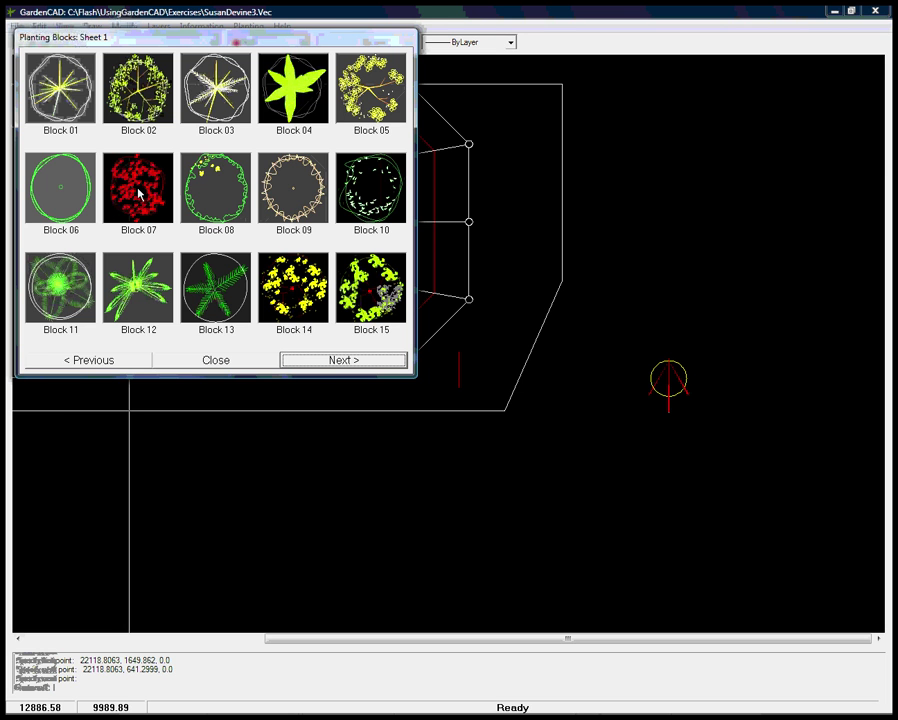
{"action": "left_click", "coordinate": [107, 196]}
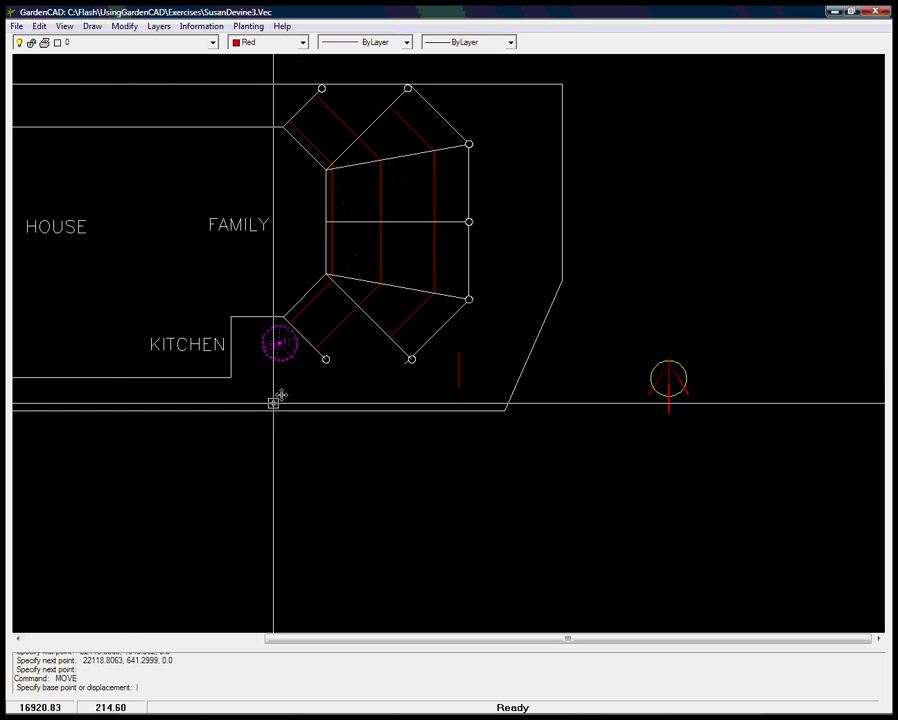
{"action": "left_click", "coordinate": [280, 344]}
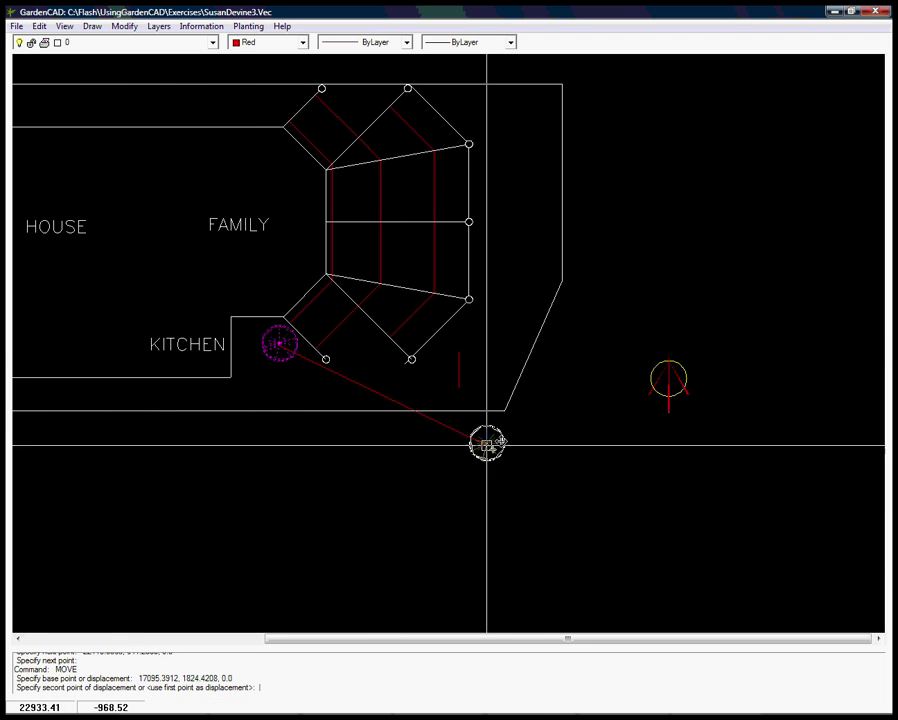
{"action": "left_click", "coordinate": [532, 477]}
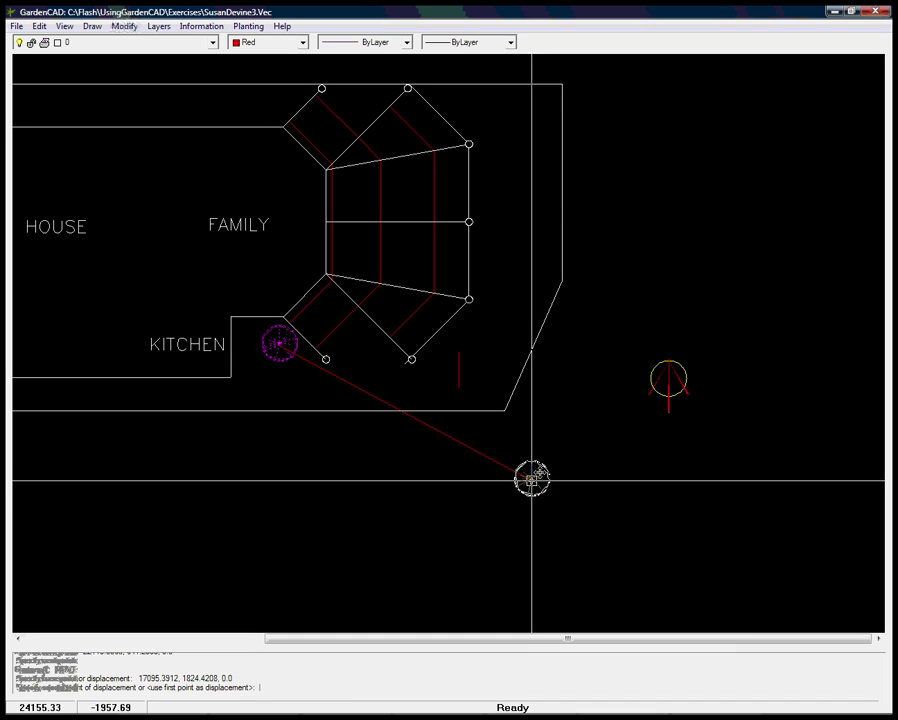
Step: Copy the planting block by its centre to three spots inside the plot, beside the lower end of the slanted boundary
{"action": "left_click", "coordinate": [542, 492]}
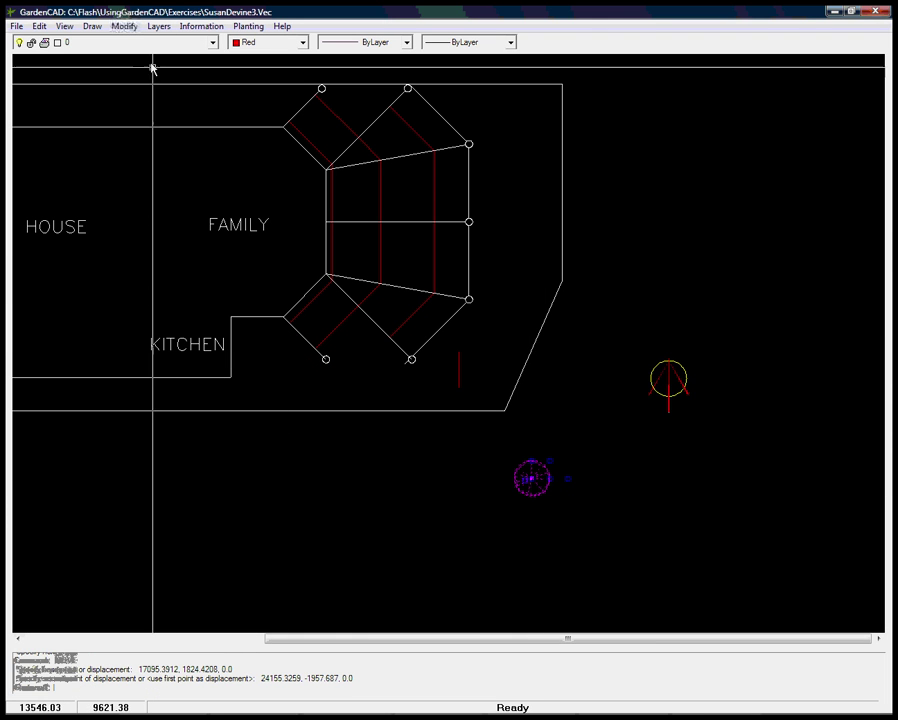
{"action": "left_click", "coordinate": [125, 27]}
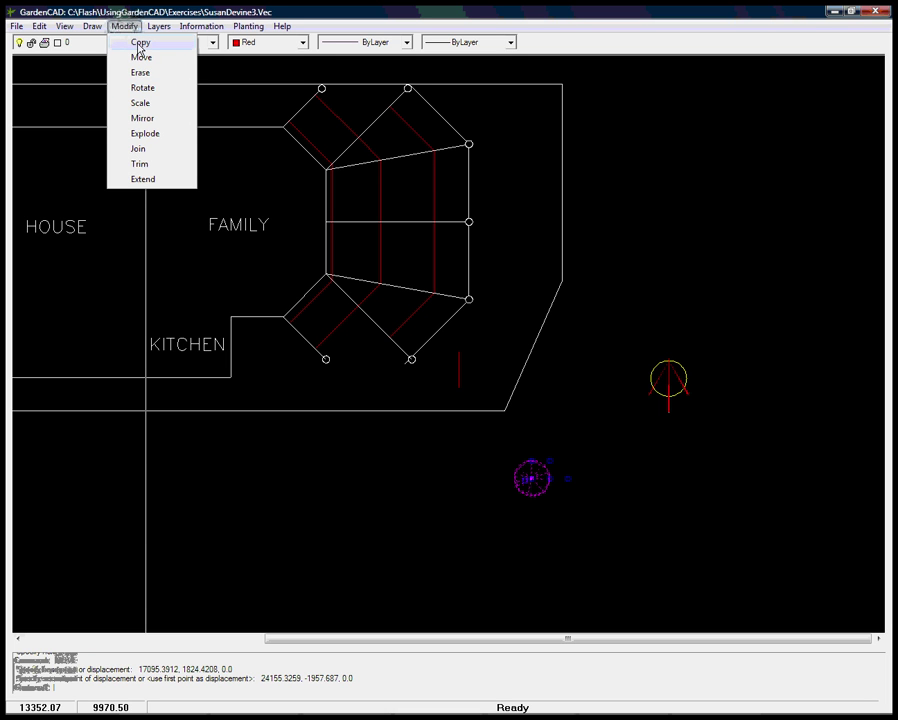
{"action": "left_click", "coordinate": [141, 57]}
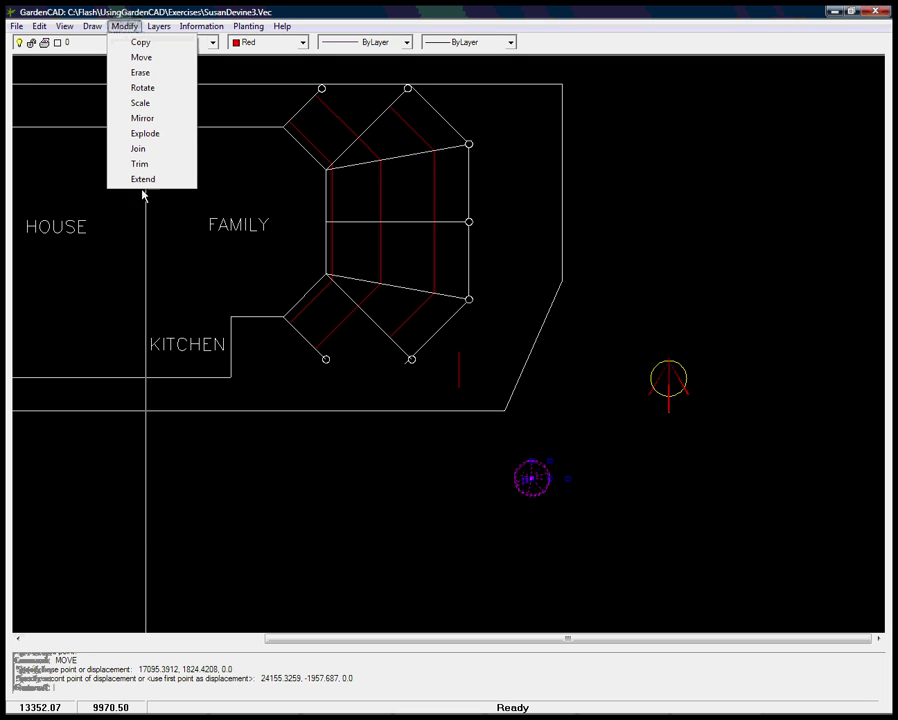
{"action": "left_click", "coordinate": [140, 42]}
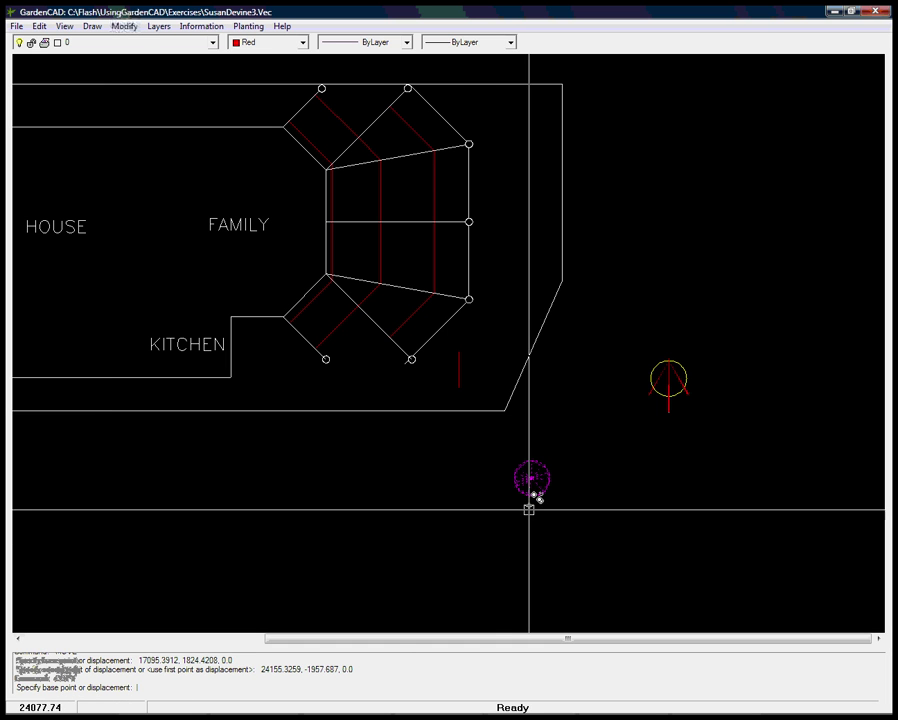
{"action": "left_click", "coordinate": [531, 478]}
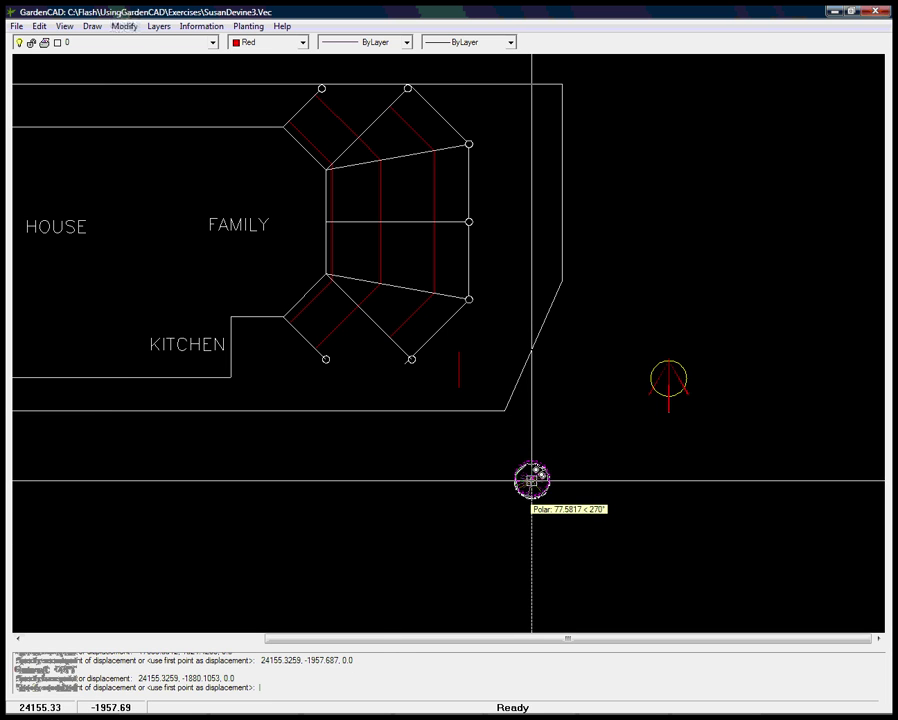
{"action": "left_click", "coordinate": [488, 391]}
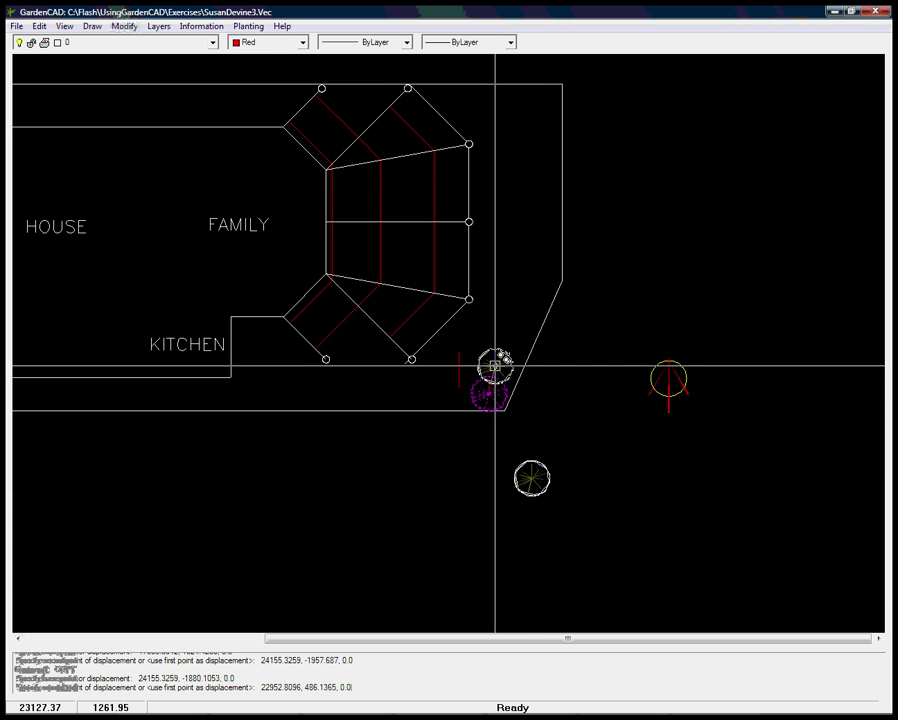
{"action": "left_click", "coordinate": [488, 360]}
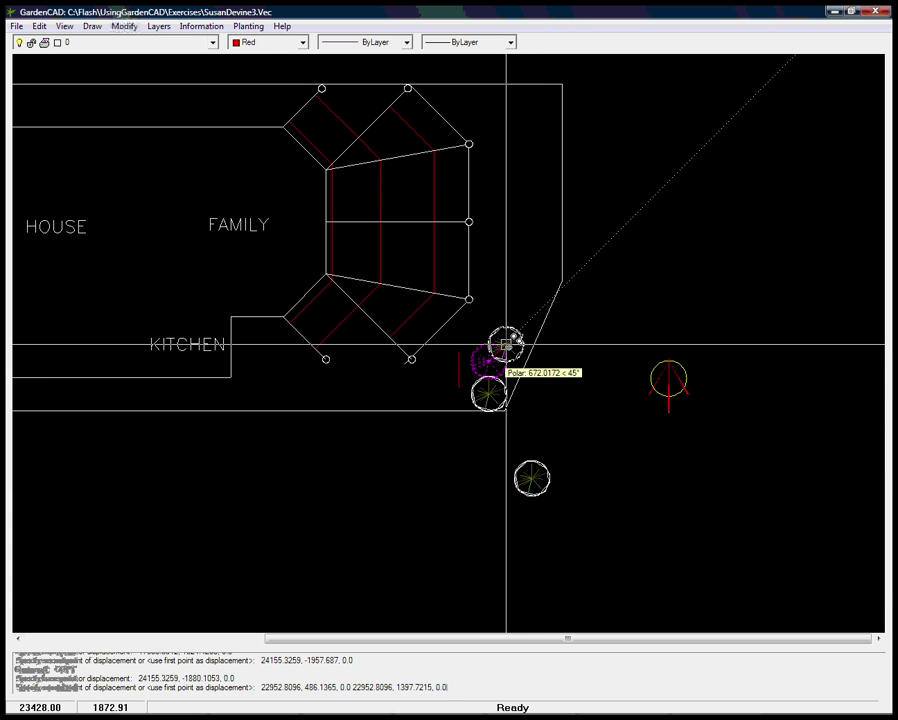
{"action": "left_click", "coordinate": [514, 348]}
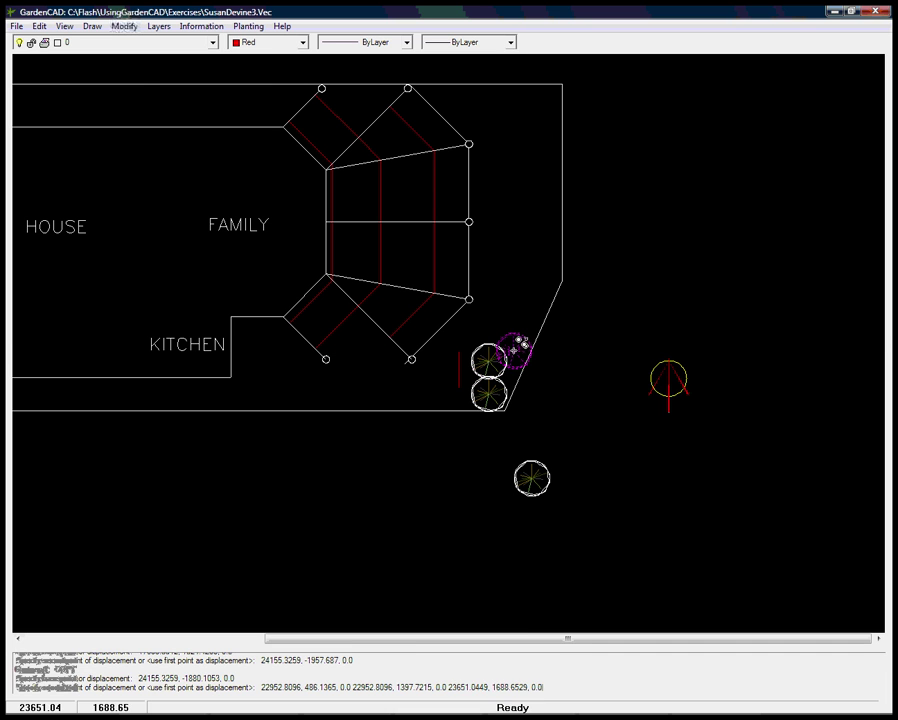
{"action": "key", "text": "Return"}
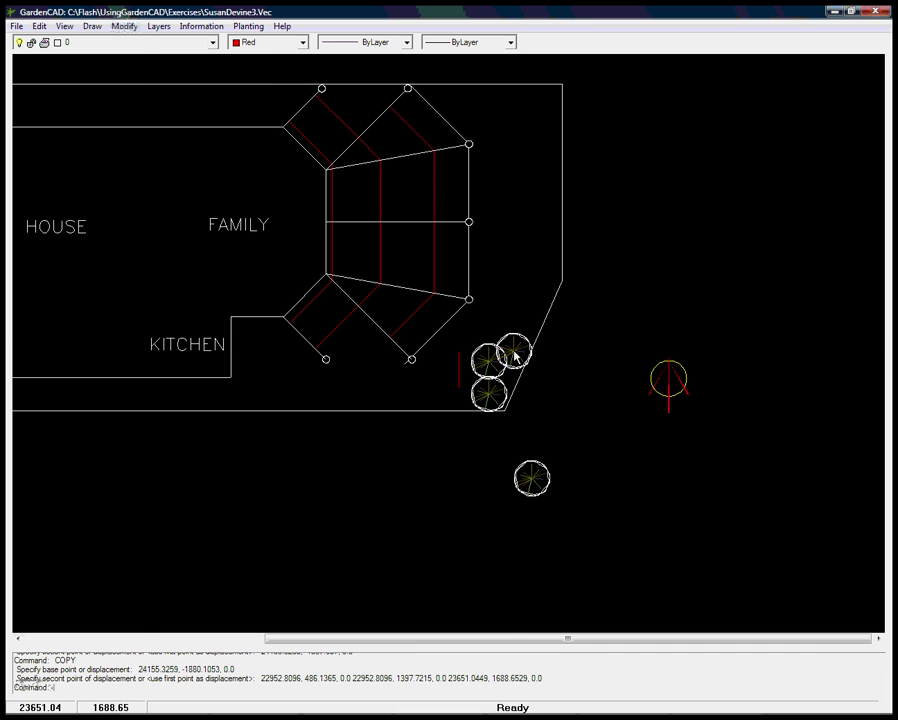
Step: Move the uppermost plant copy by its centre further up along the slanted boundary, clear of the other two plants
{"action": "left_click", "coordinate": [136, 30]}
{"action": "left_click", "coordinate": [142, 58]}
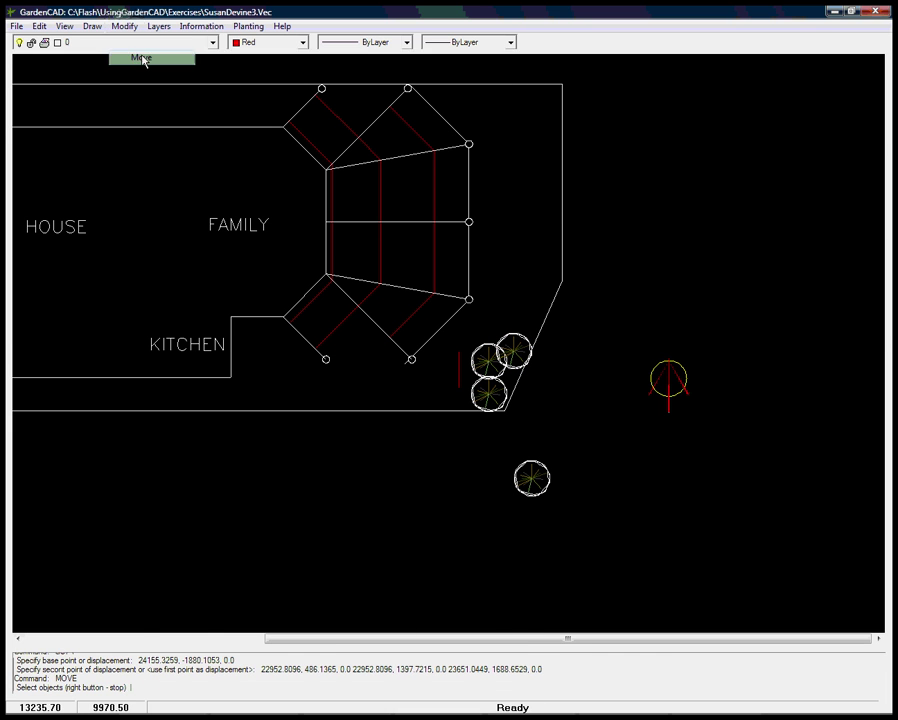
{"action": "left_click", "coordinate": [526, 344]}
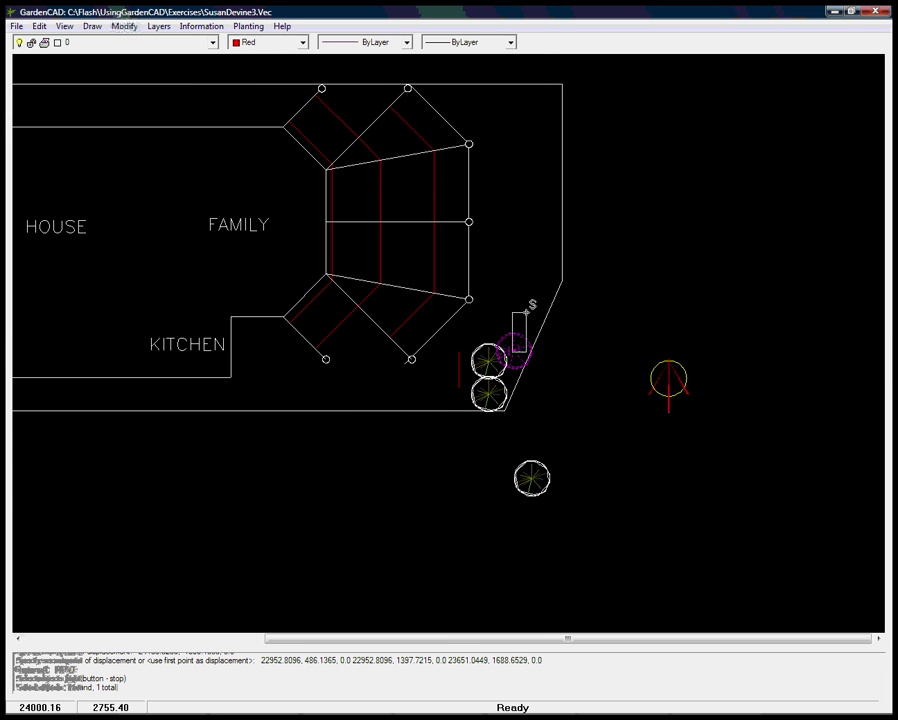
{"action": "right_click", "coordinate": [527, 311]}
{"action": "left_click", "coordinate": [516, 350]}
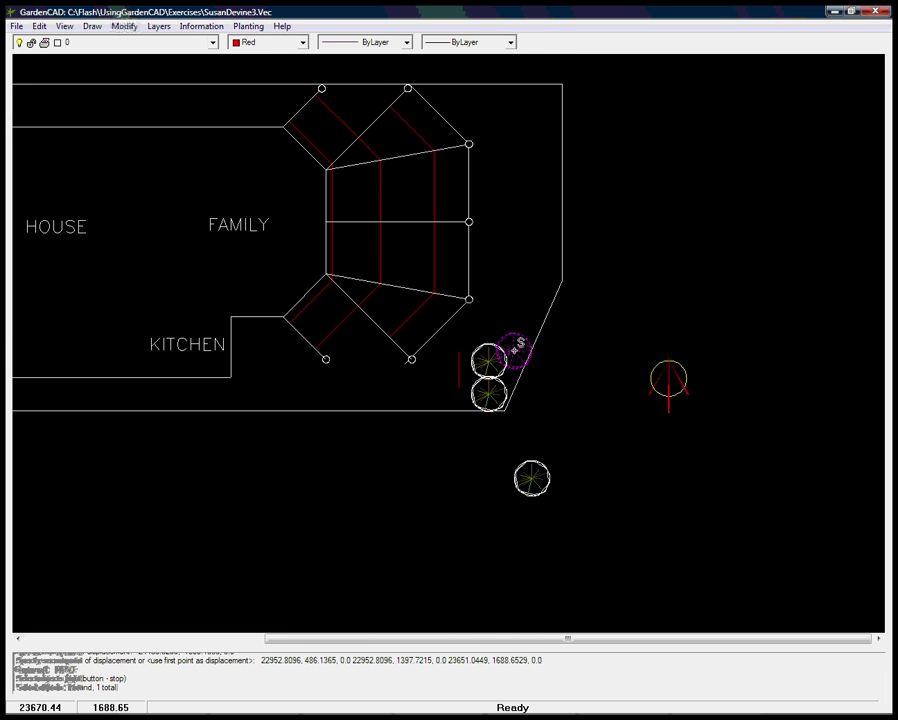
{"action": "right_click", "coordinate": [521, 323]}
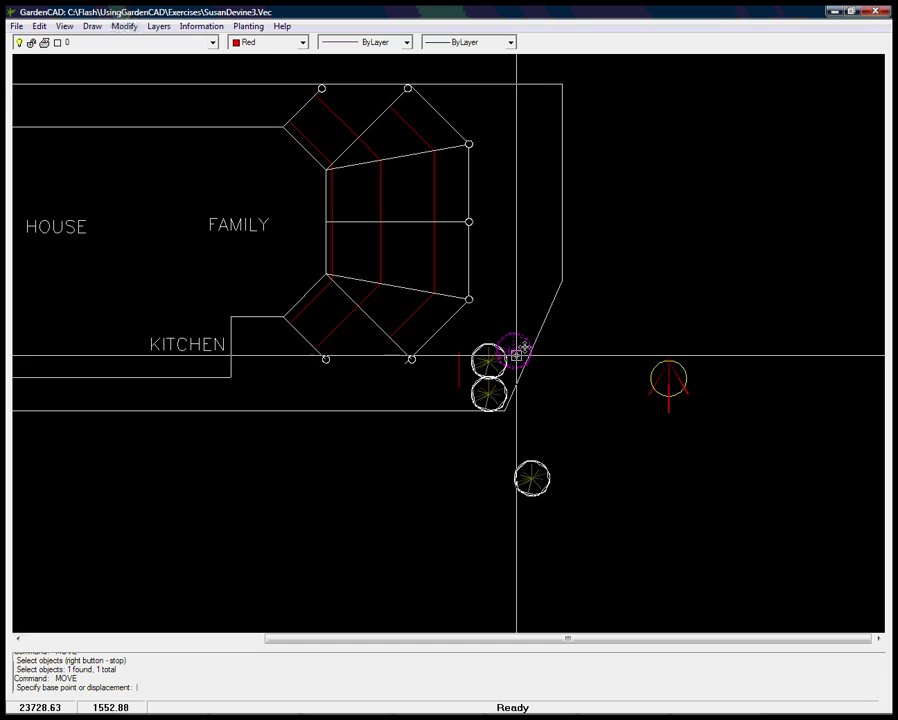
{"action": "left_click", "coordinate": [514, 352]}
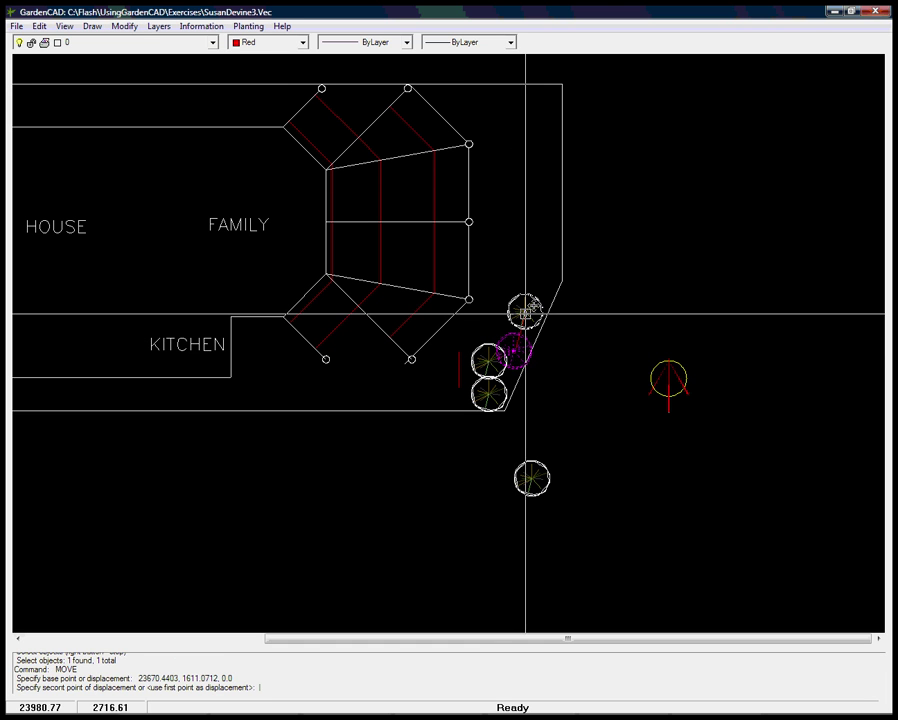
{"action": "left_click", "coordinate": [520, 313]}
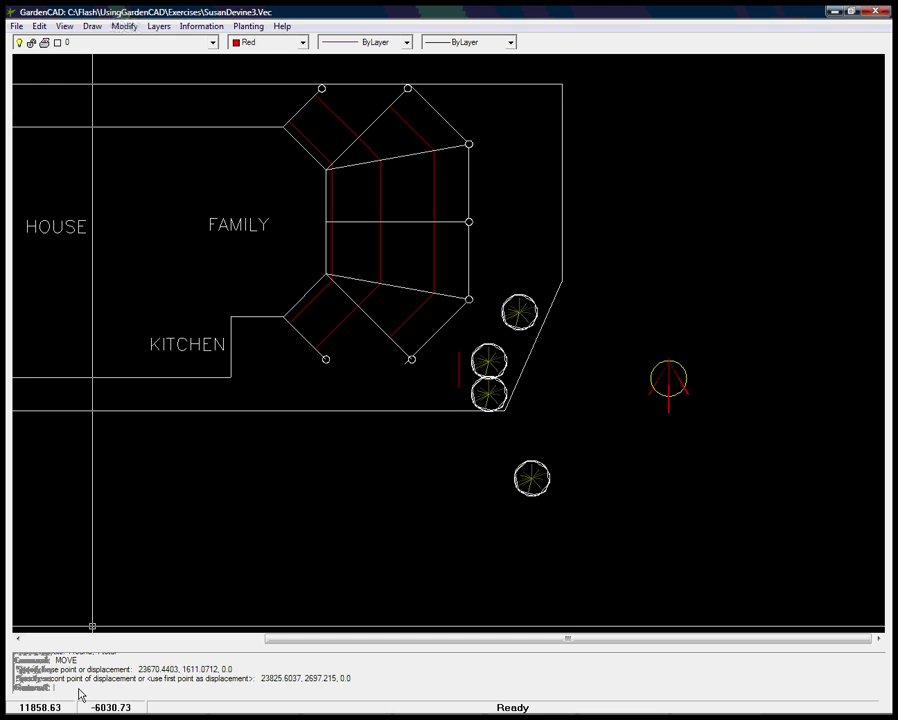
Step: Erase the original planting block lying outside the plot boundary
{"action": "left_click", "coordinate": [123, 27]}
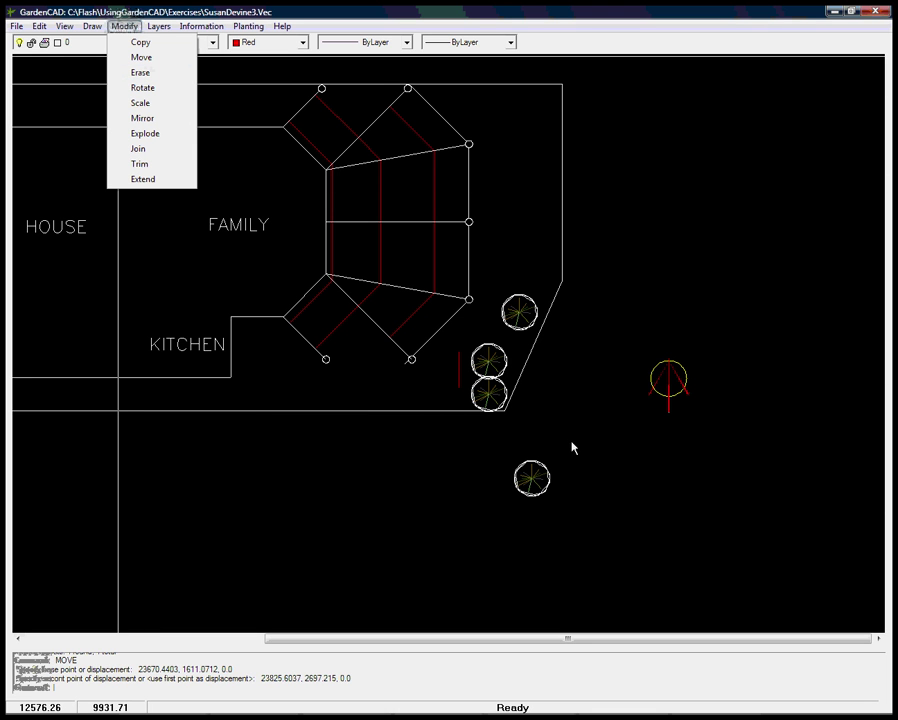
{"action": "left_click", "coordinate": [548, 487]}
{"action": "right_click", "coordinate": [537, 481]}
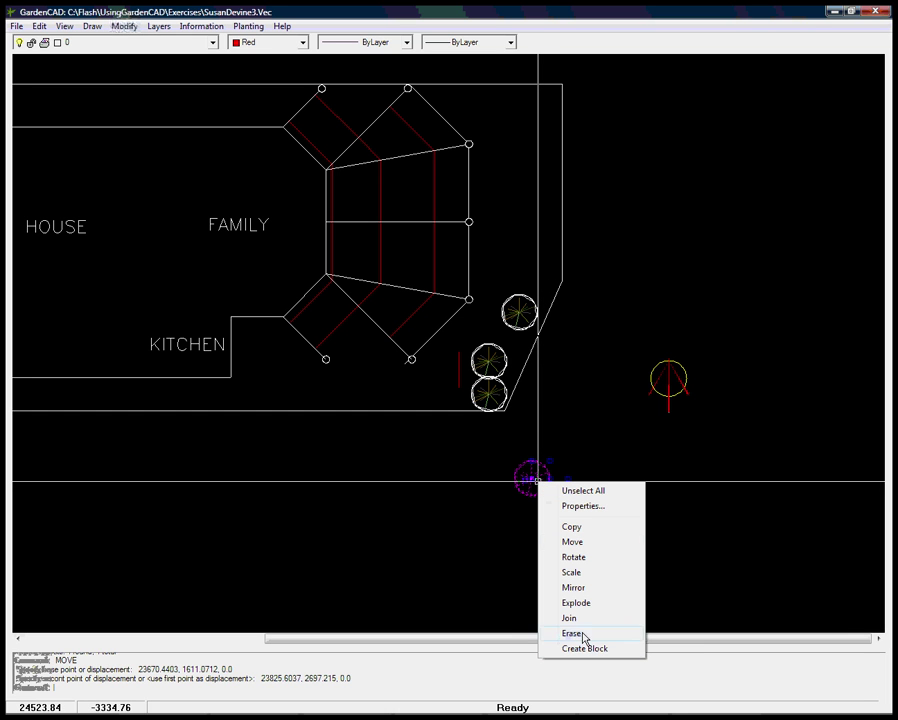
{"action": "left_click", "coordinate": [130, 26]}
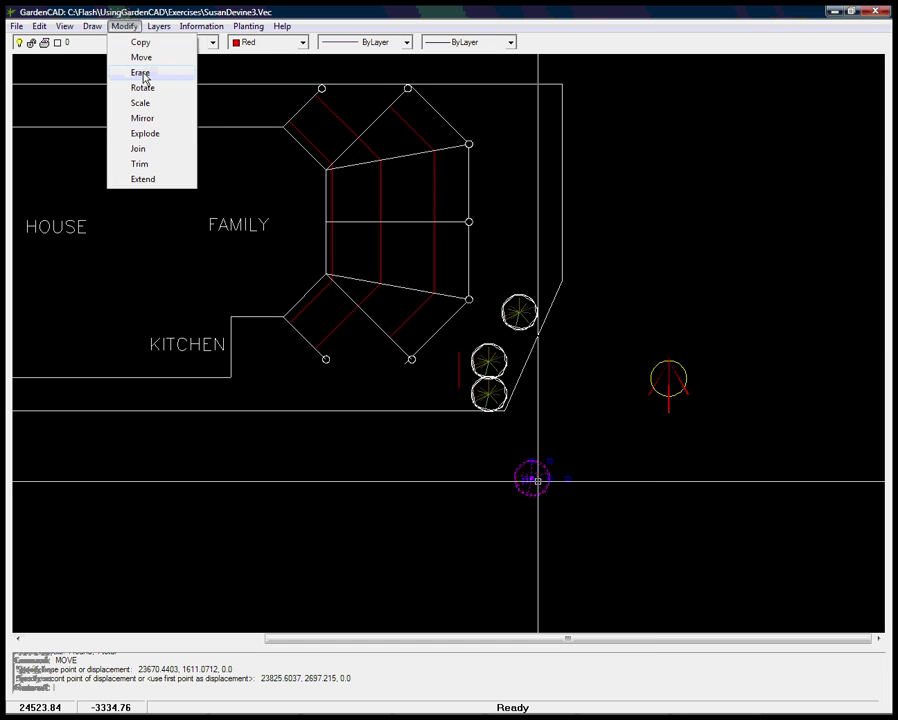
{"action": "left_click", "coordinate": [141, 73]}
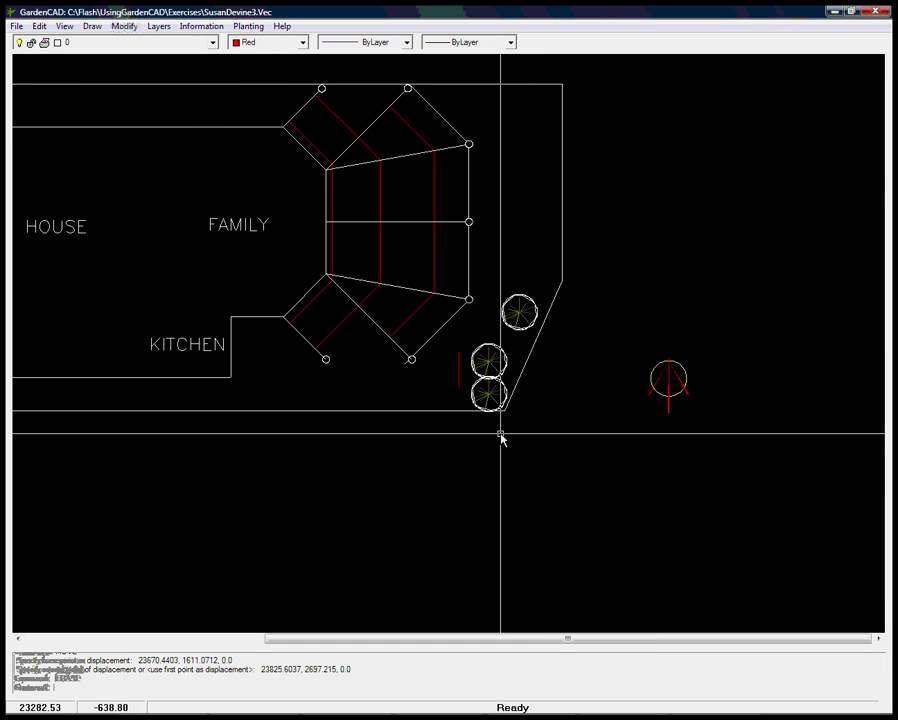
Step: Erase the short red vertical line beside the two lower plants
{"action": "left_click", "coordinate": [460, 377]}
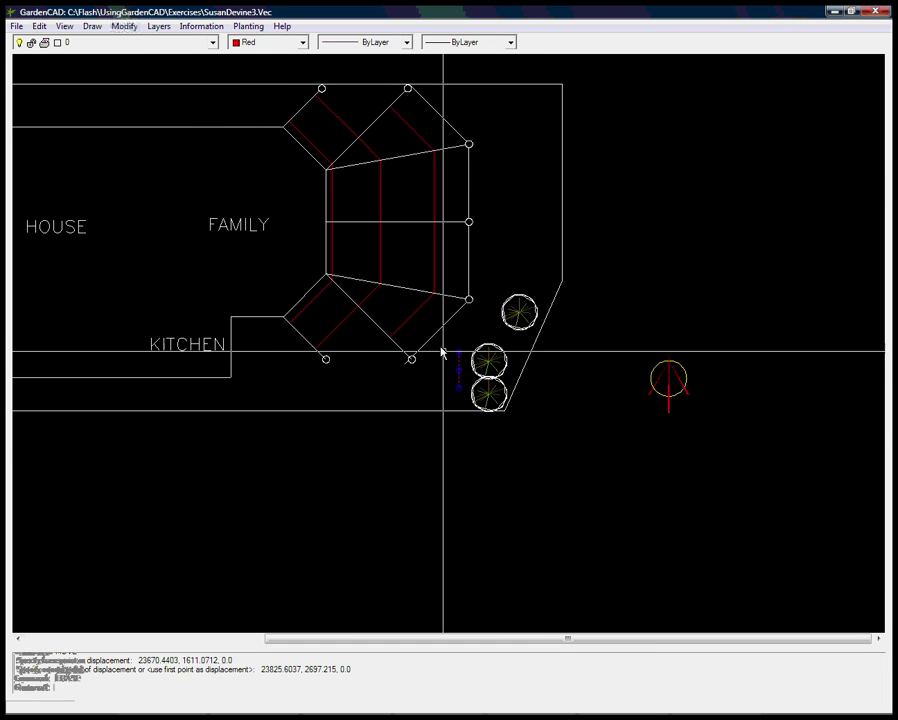
{"action": "left_click", "coordinate": [126, 27]}
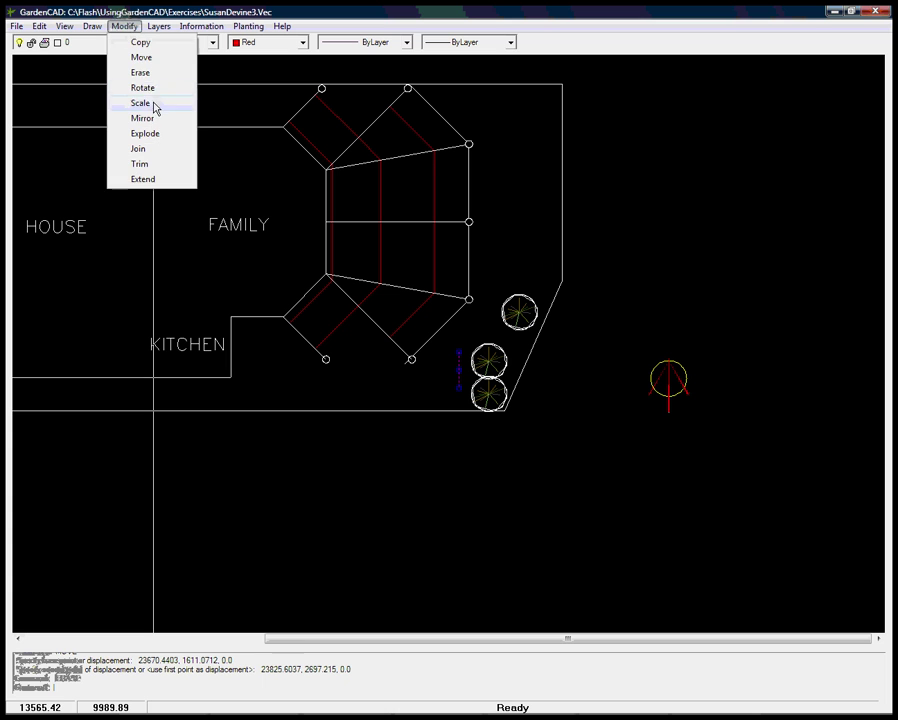
{"action": "left_click", "coordinate": [142, 74]}
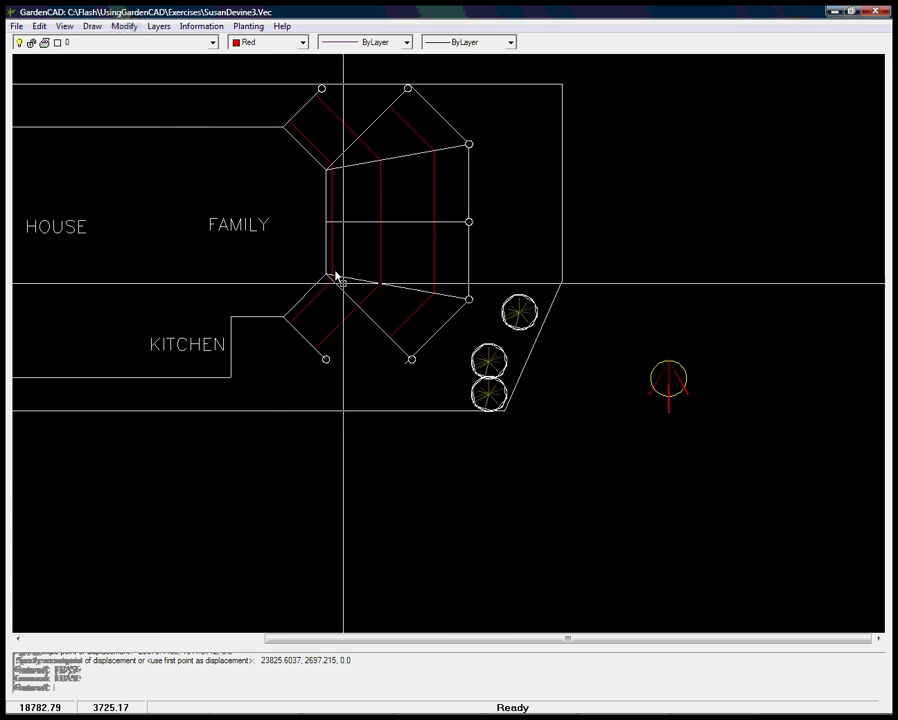
Step: Rotate the north arrow symbol about its circle's centre to an angle of about 306°
{"action": "left_click", "coordinate": [124, 26]}
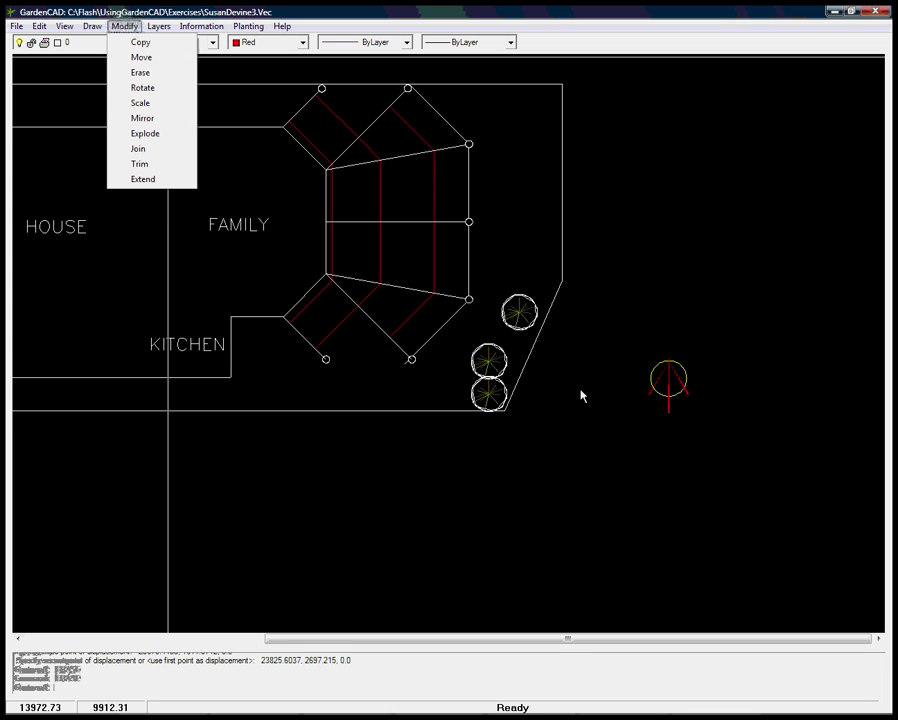
{"action": "left_click", "coordinate": [150, 88]}
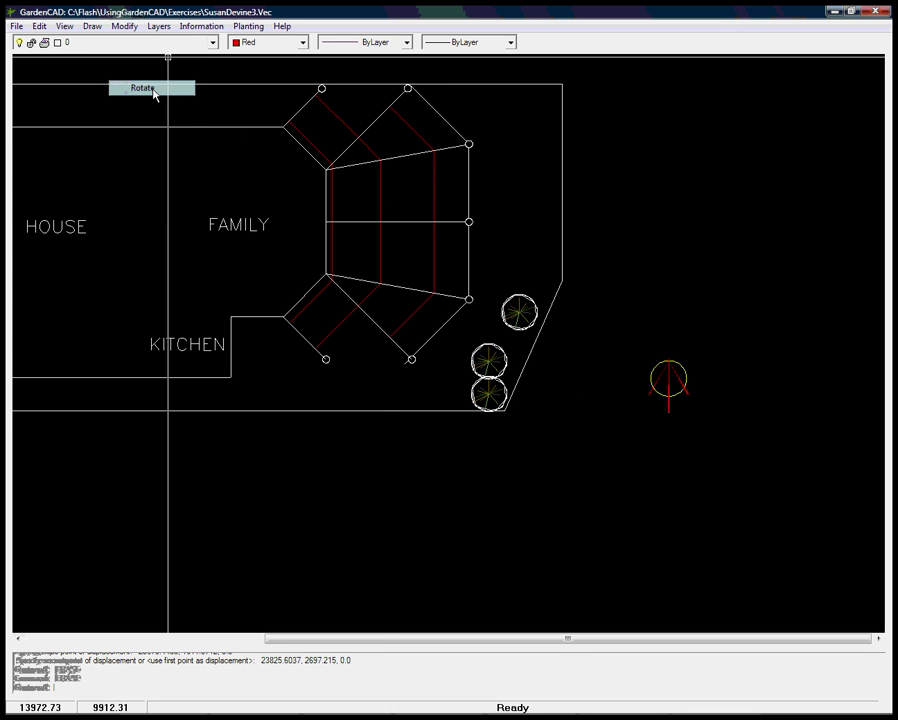
{"action": "left_click", "coordinate": [668, 388]}
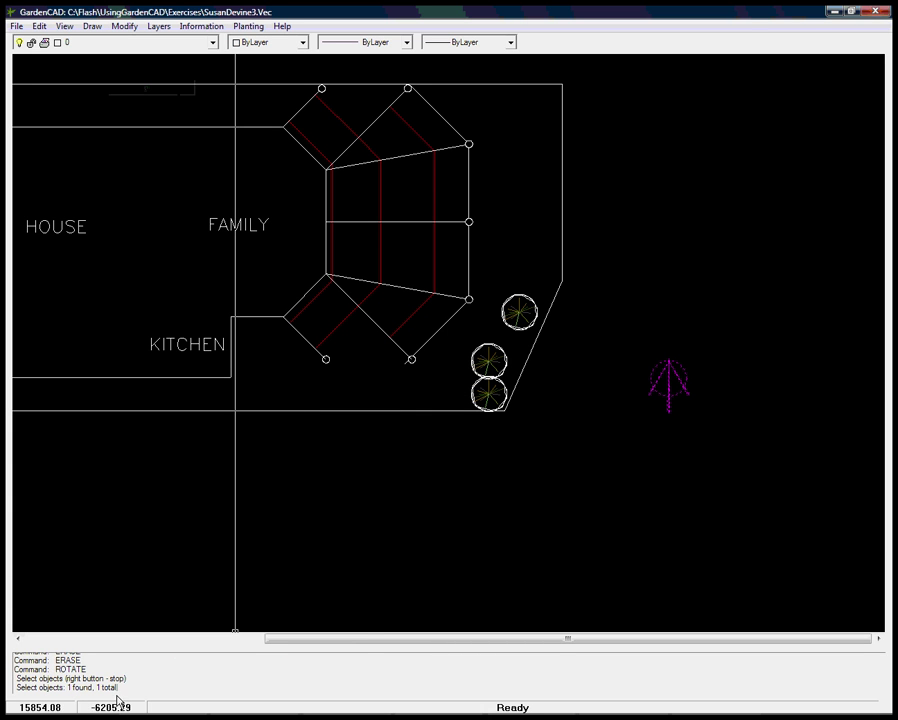
{"action": "right_click", "coordinate": [665, 388]}
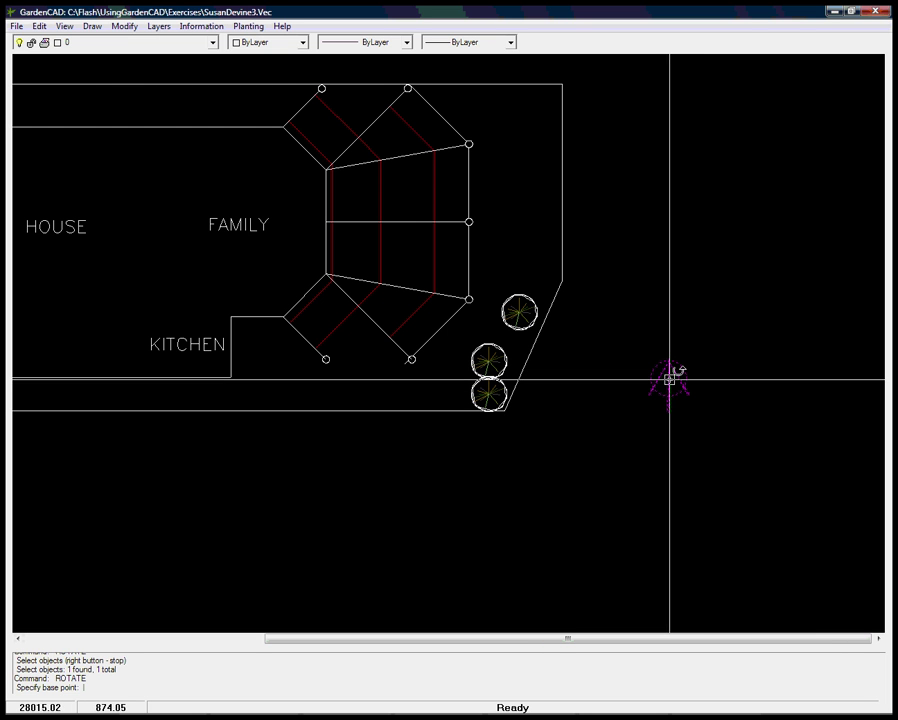
{"action": "left_click", "coordinate": [669, 380]}
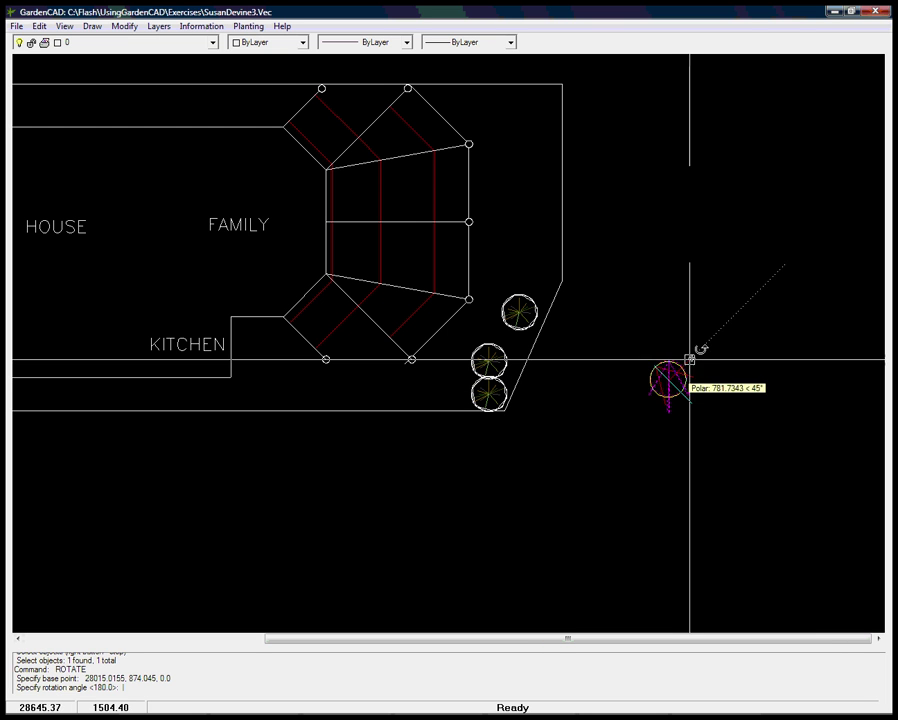
{"action": "left_click", "coordinate": [746, 486]}
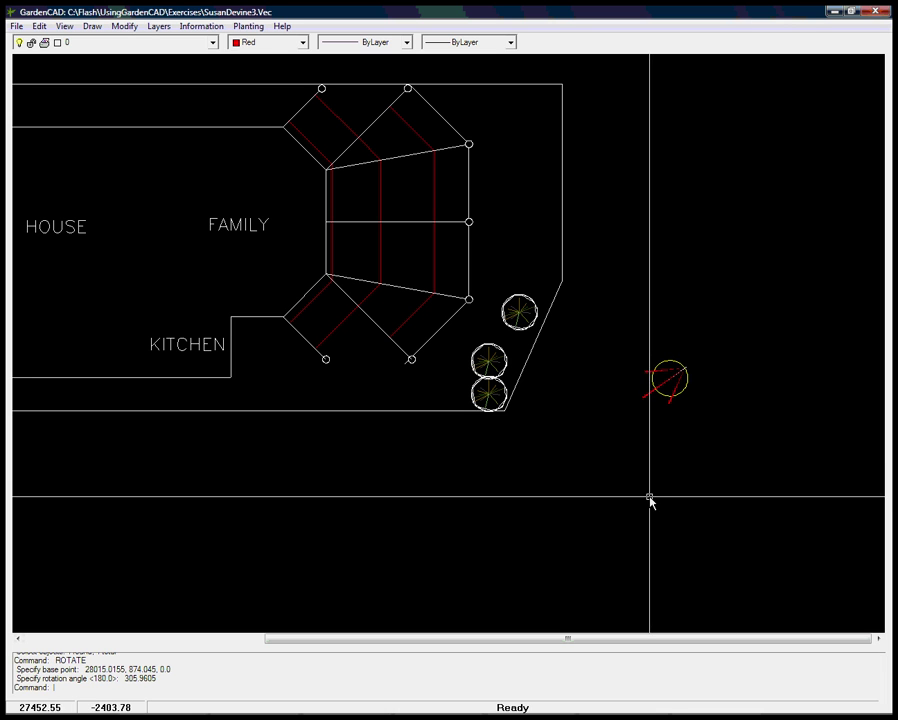
Step: Scale the uppermost plant beside the slanted boundary about its centre by a factor of about 2.56
{"action": "left_click", "coordinate": [123, 27]}
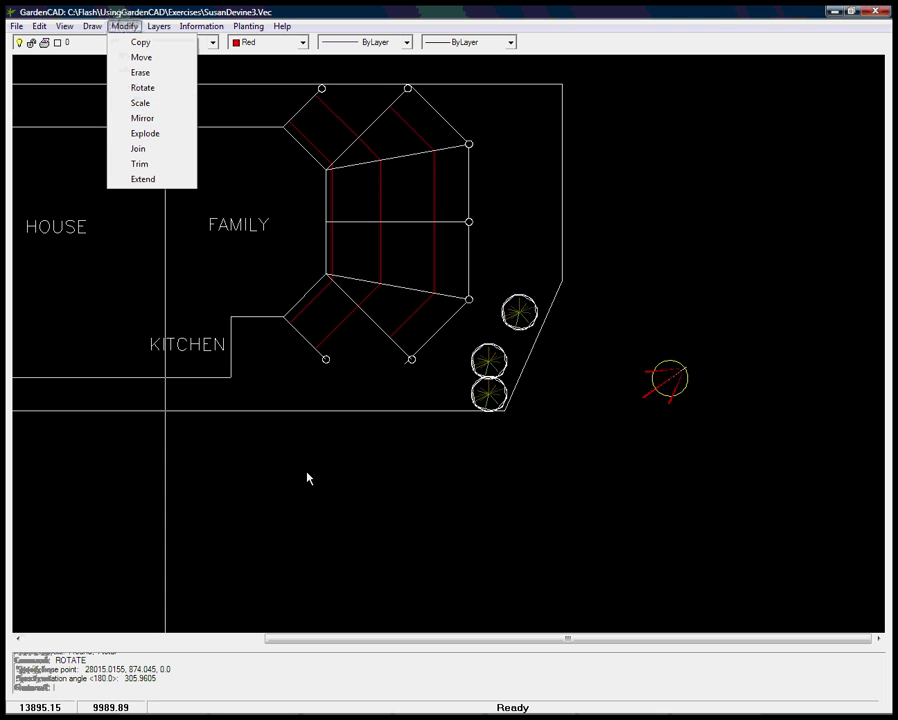
{"action": "key", "text": "Escape"}
{"action": "left_click", "coordinate": [533, 316]}
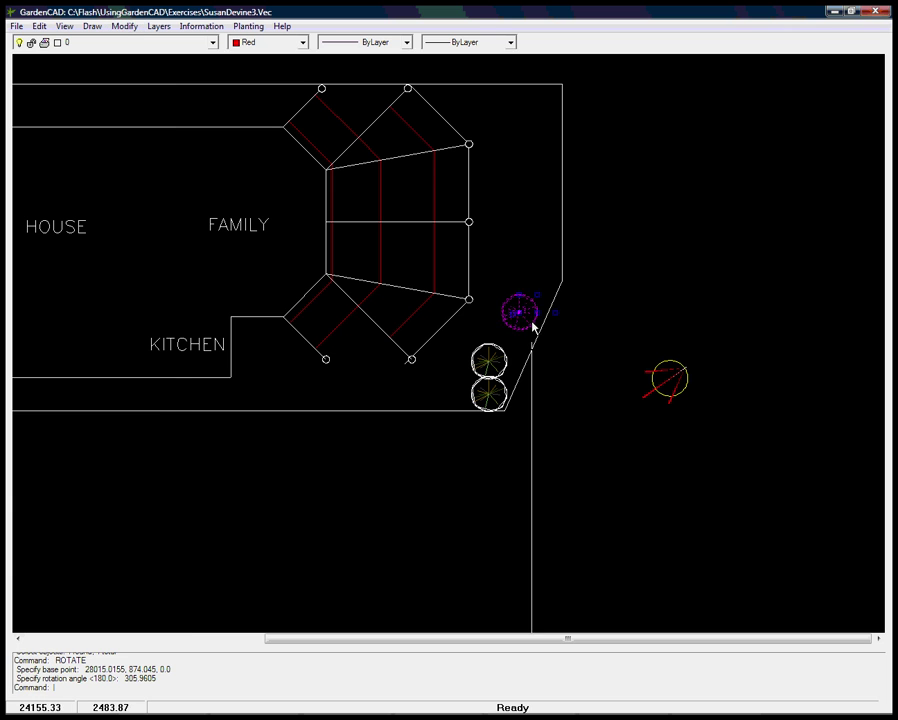
{"action": "left_click", "coordinate": [124, 27]}
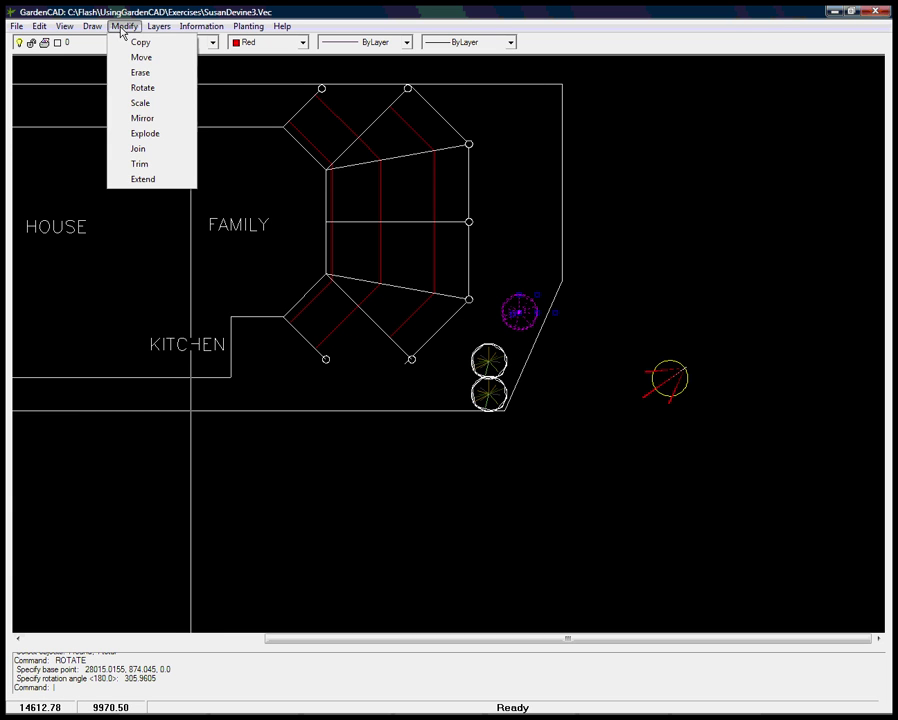
{"action": "left_click", "coordinate": [156, 106]}
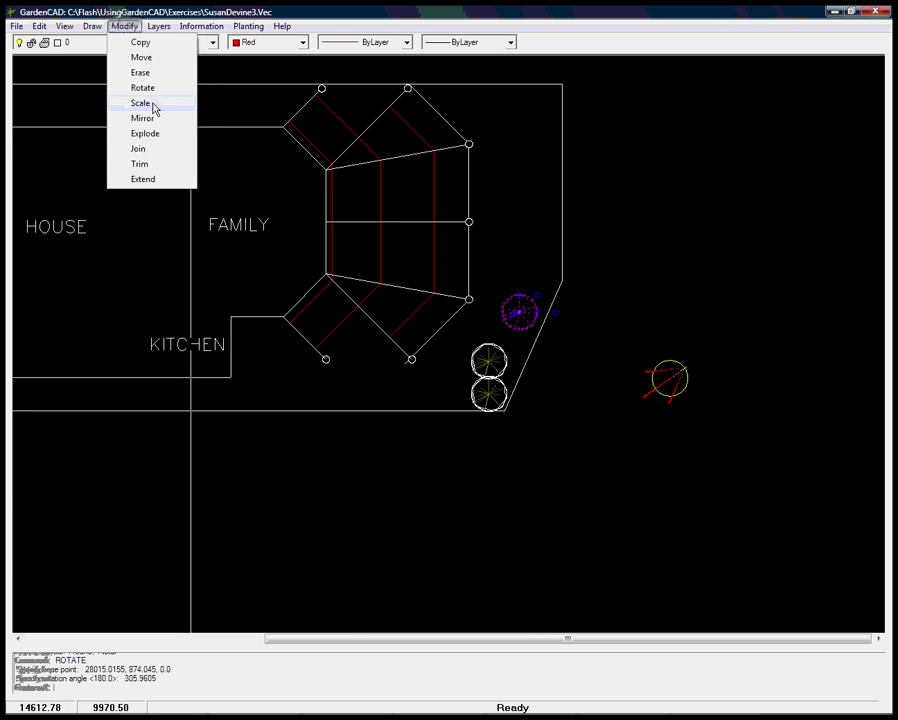
{"action": "left_click", "coordinate": [519, 311]}
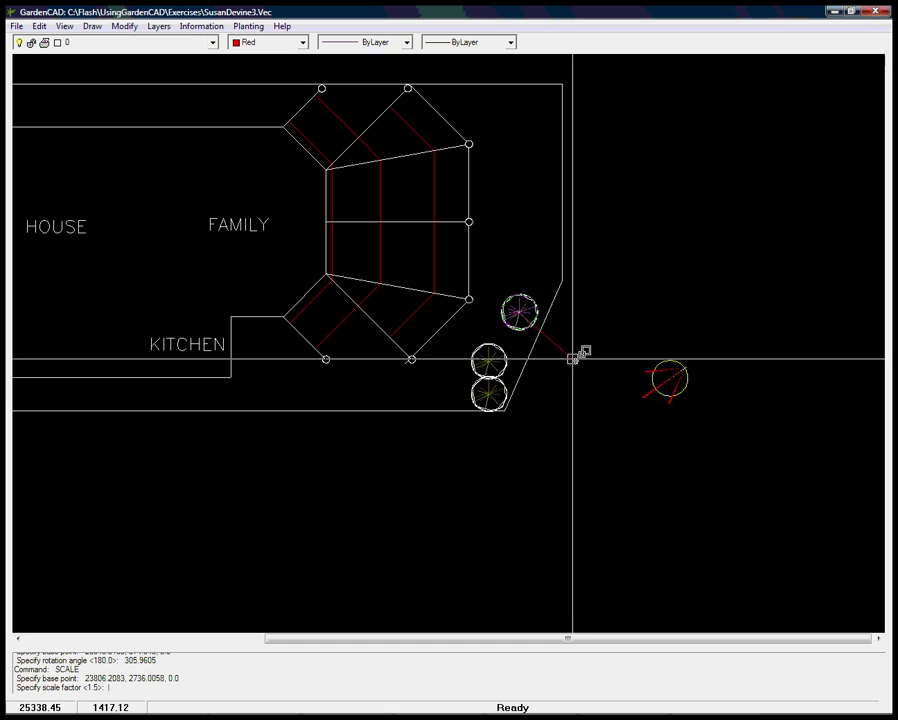
{"action": "left_click", "coordinate": [639, 443]}
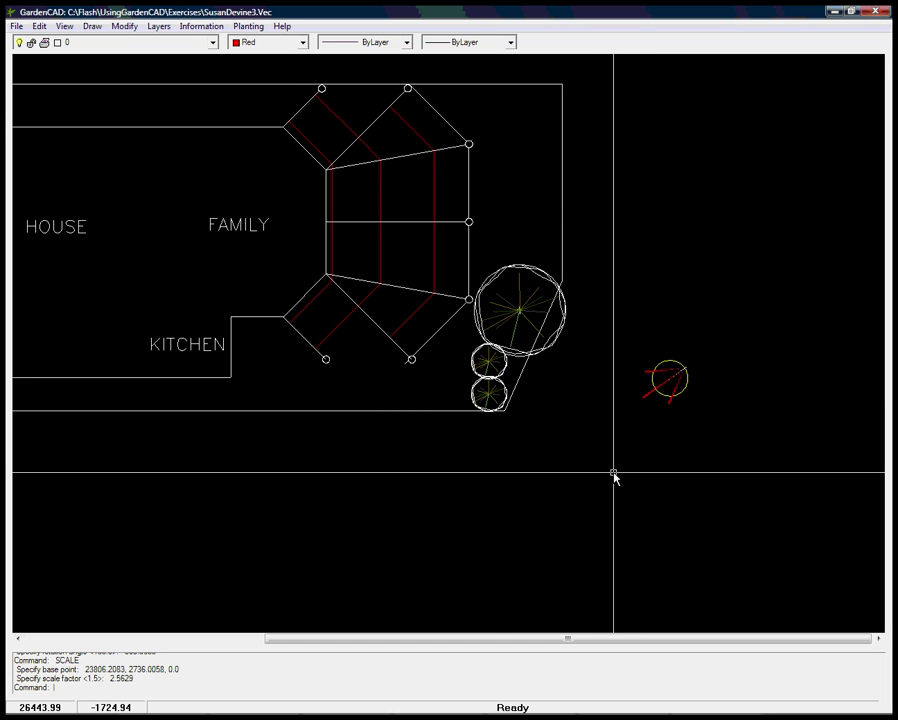
Step: Accept the Windows offer to change the color scheme to Windows Vista Basic
{"action": "left_click", "coordinate": [125, 28]}
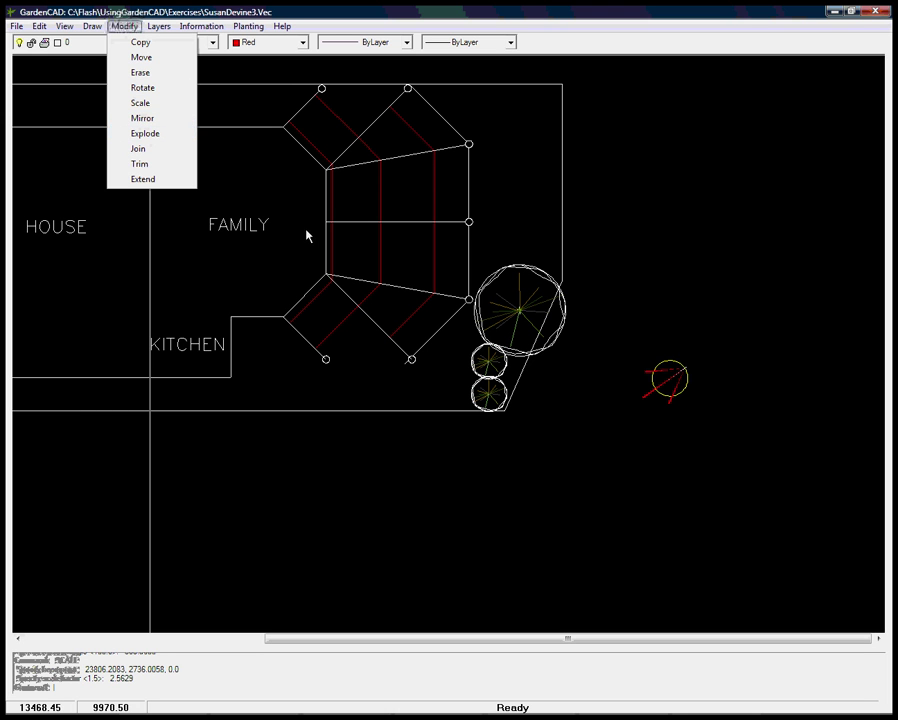
{"action": "key", "text": "Escape"}
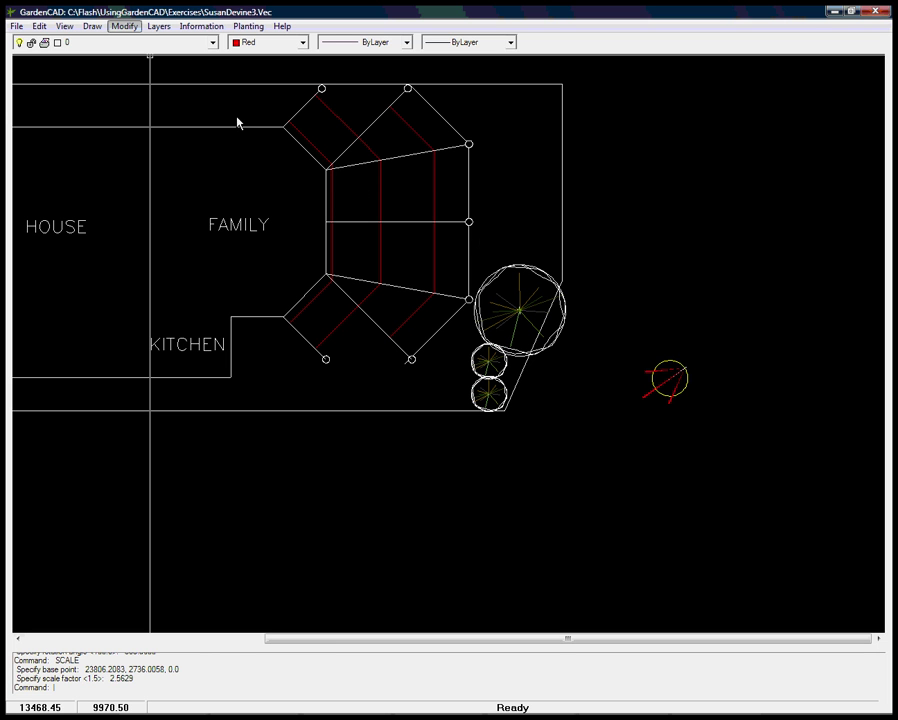
{"action": "left_click", "coordinate": [125, 27]}
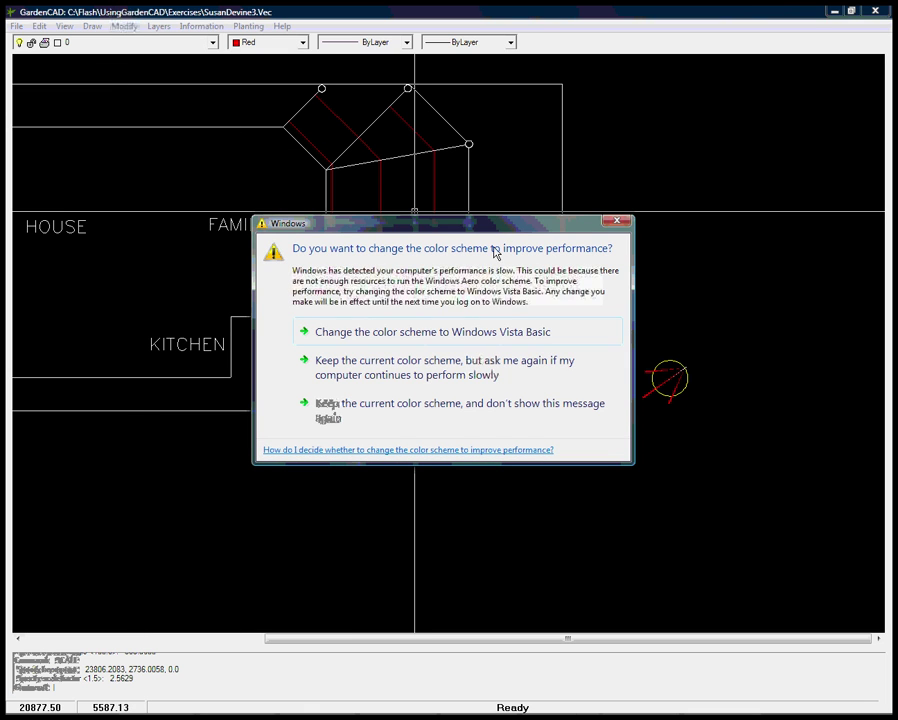
{"action": "left_click", "coordinate": [390, 332]}
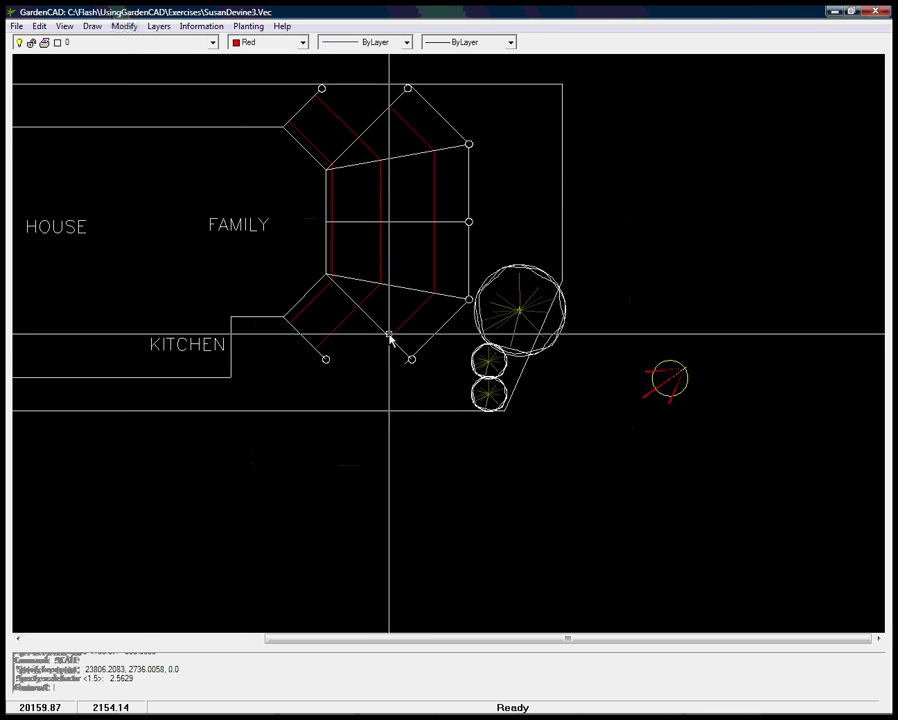
Step: Try to join the four outer edge lines between the small circles of the structure beside the family room
{"action": "left_click", "coordinate": [125, 26]}
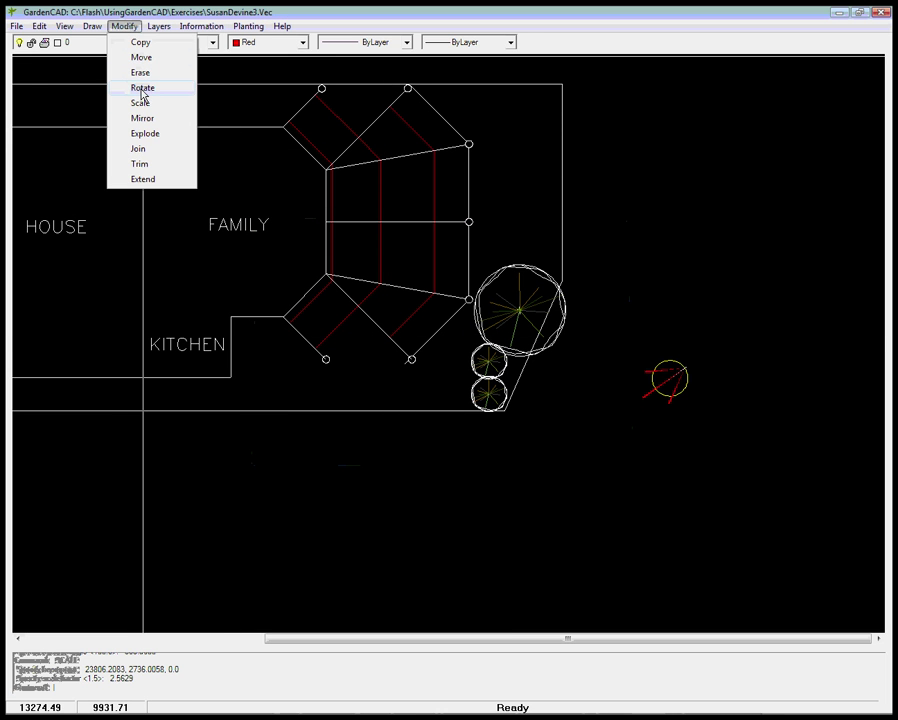
{"action": "left_click", "coordinate": [140, 150]}
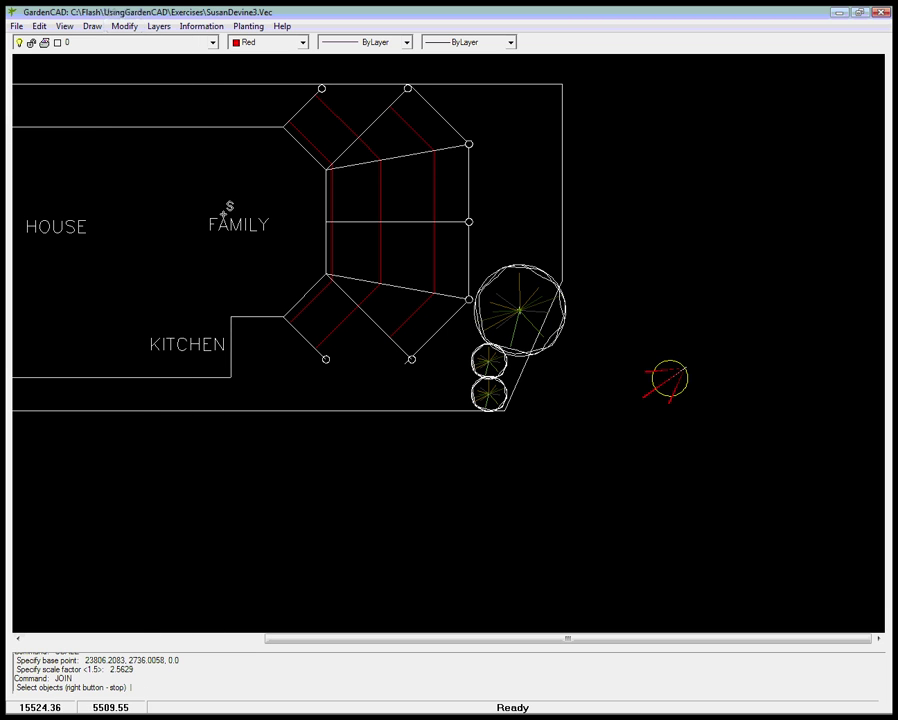
{"action": "left_click", "coordinate": [447, 124]}
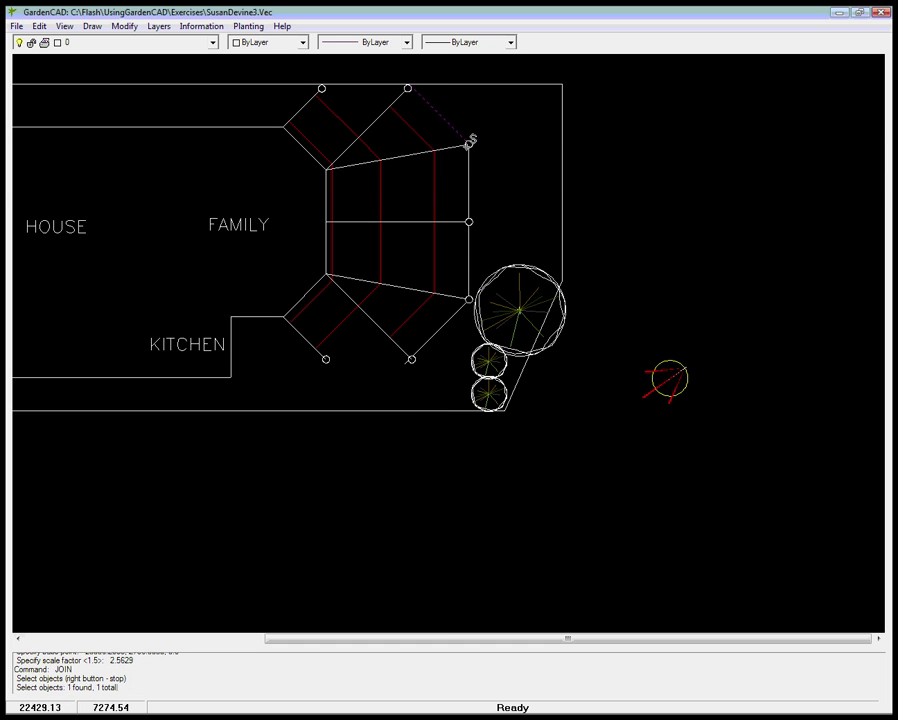
{"action": "left_click", "coordinate": [470, 205]}
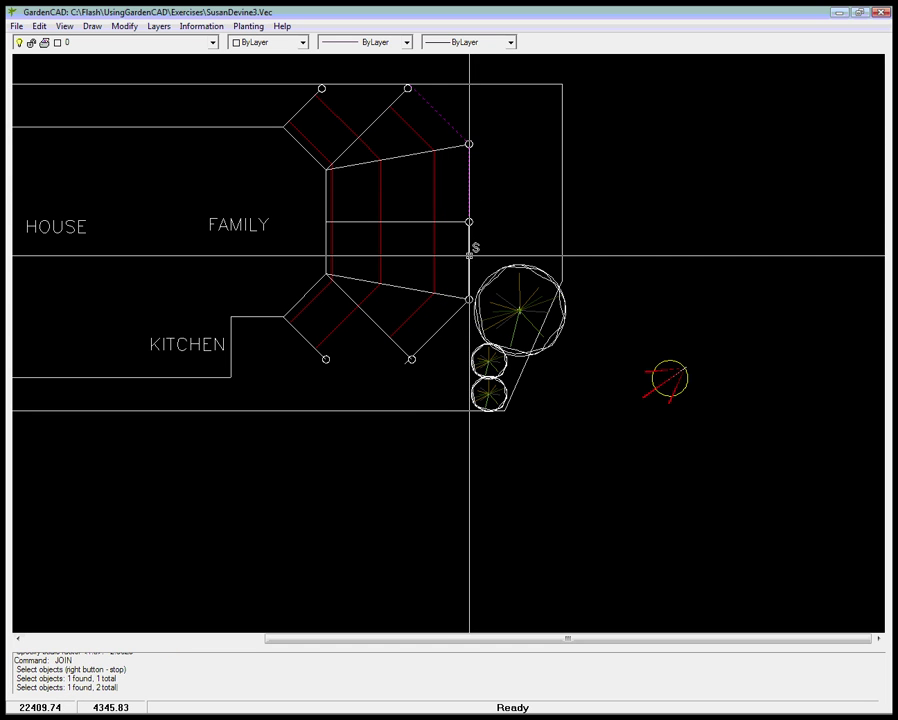
{"action": "left_click", "coordinate": [471, 254]}
{"action": "left_click", "coordinate": [447, 318]}
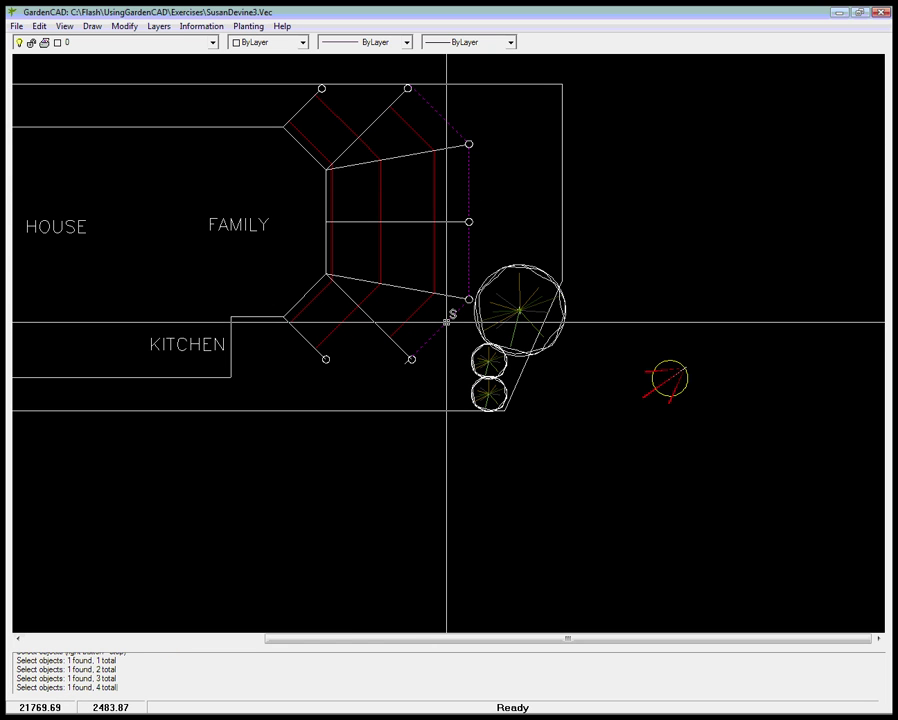
{"action": "right_click", "coordinate": [446, 322]}
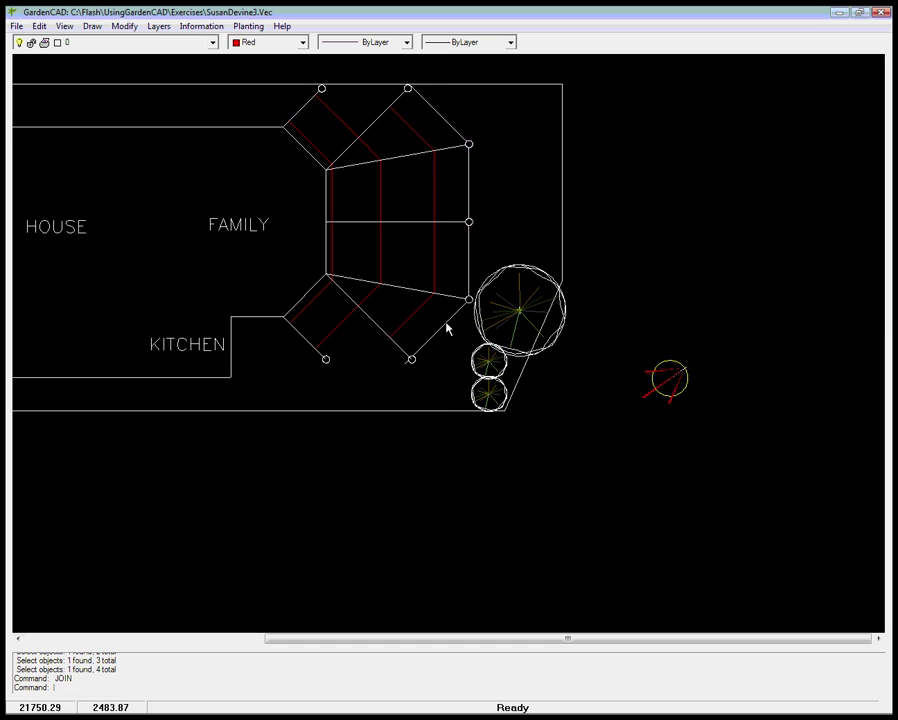
Step: Try to join the four outer edge lines again, selecting them before starting Join, and check one of the vertical lines
{"action": "left_click", "coordinate": [469, 262]}
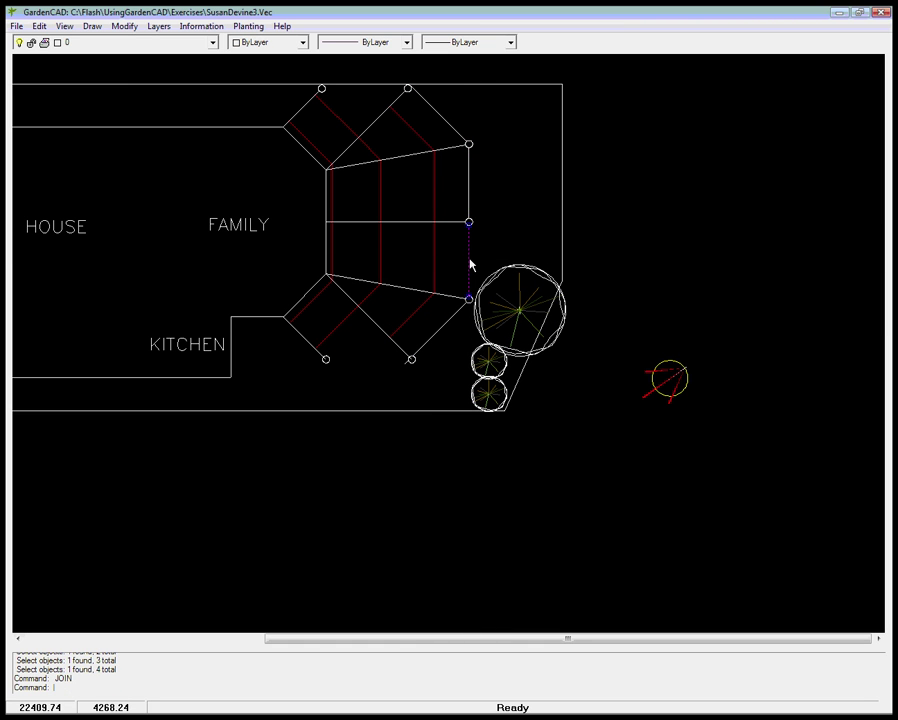
{"action": "left_click", "coordinate": [469, 205]}
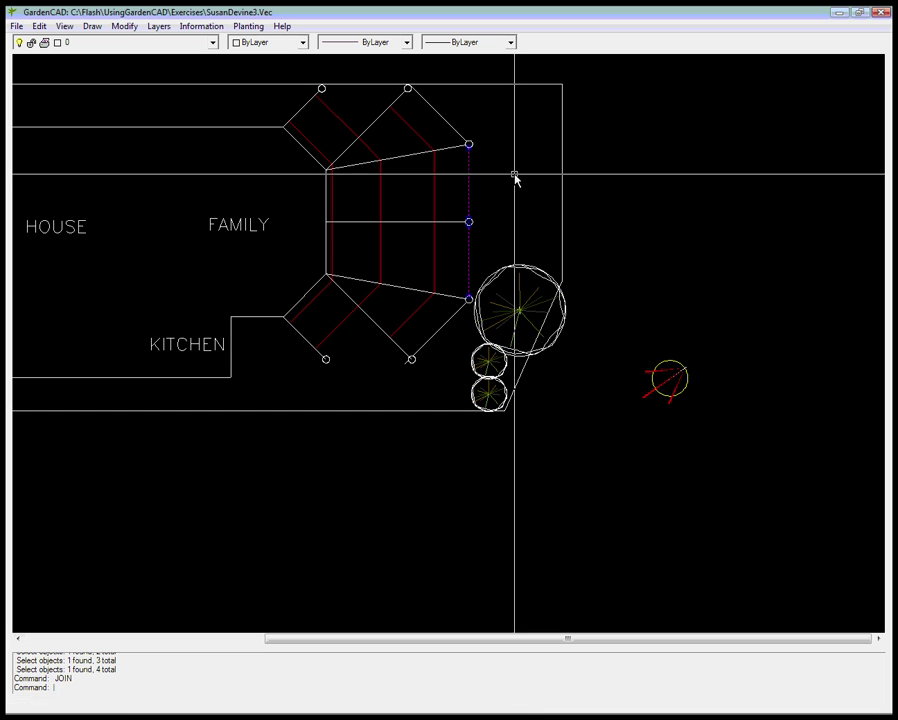
{"action": "left_click", "coordinate": [455, 126]}
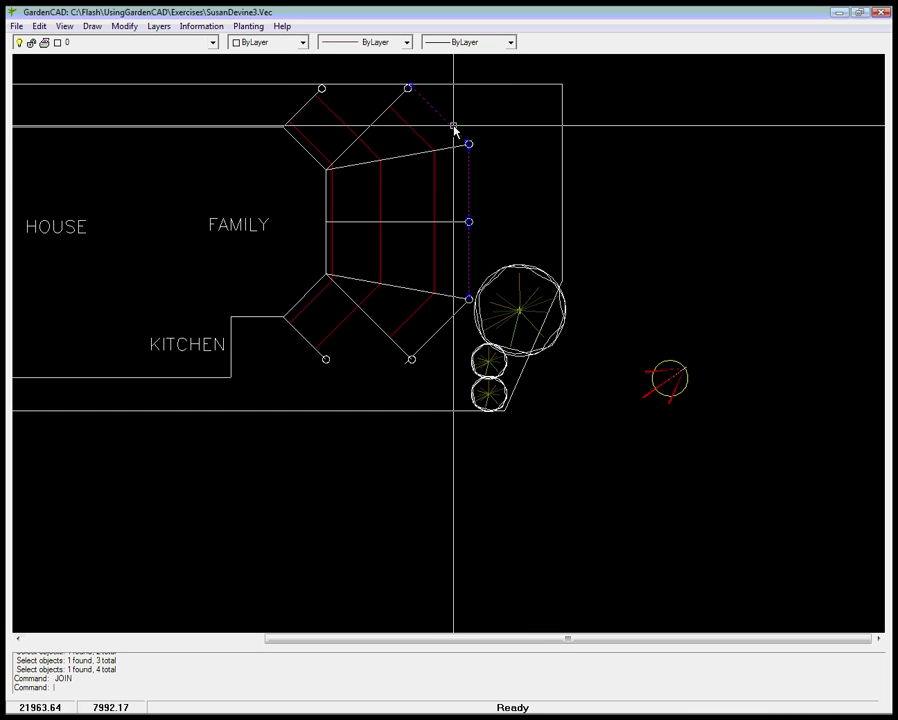
{"action": "left_click", "coordinate": [443, 330]}
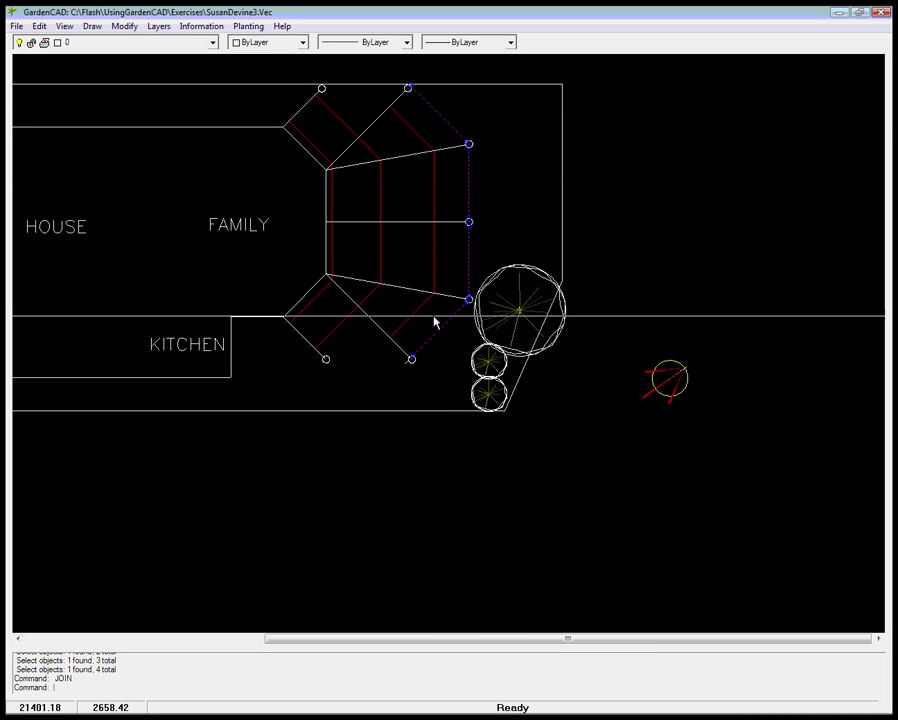
{"action": "left_click", "coordinate": [130, 28]}
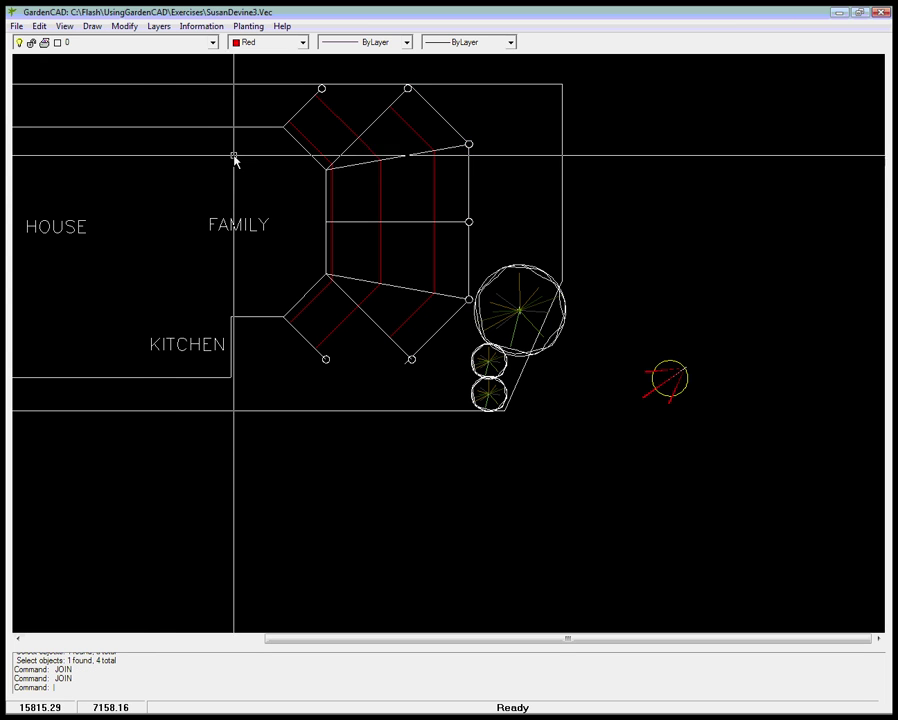
{"action": "left_click", "coordinate": [470, 184]}
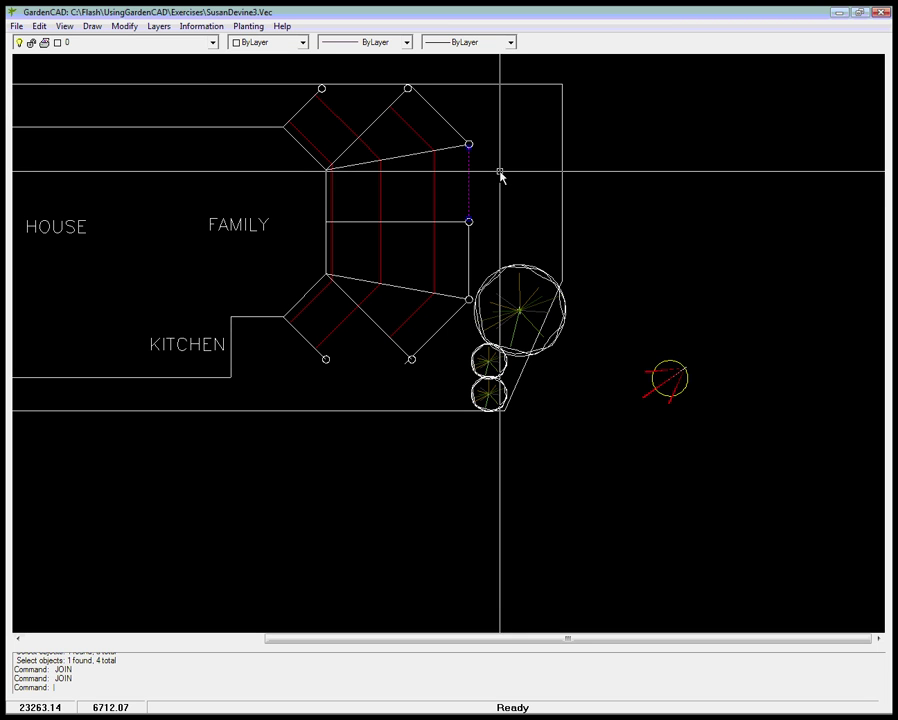
{"action": "key", "text": "Escape"}
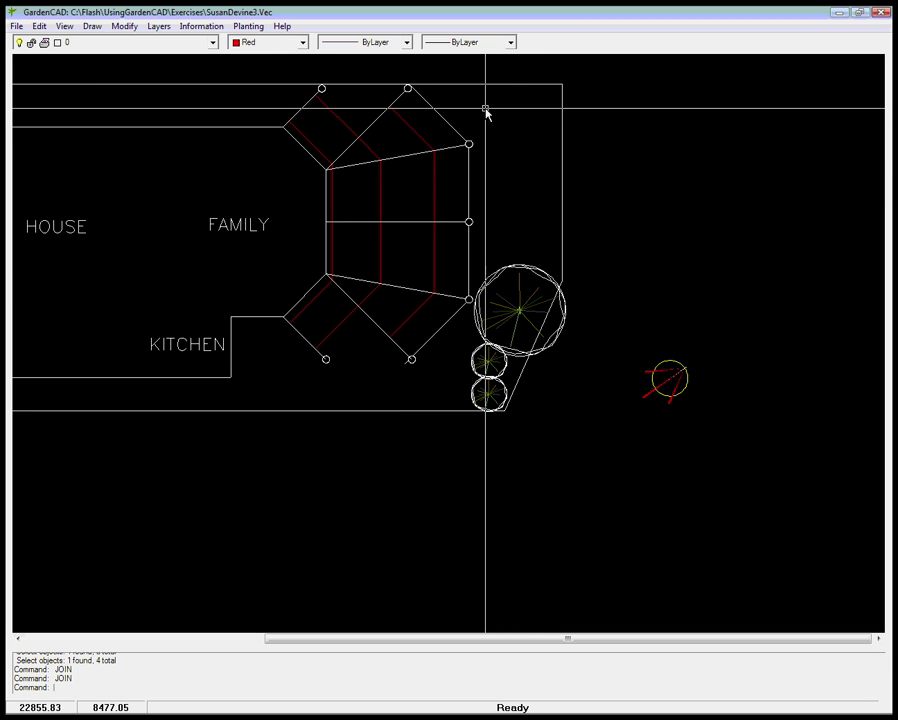
Step: Retry Join on the four outer edge lines, picking them within the command, and check the lower vertical line
{"action": "left_click", "coordinate": [125, 27]}
{"action": "left_click", "coordinate": [139, 151]}
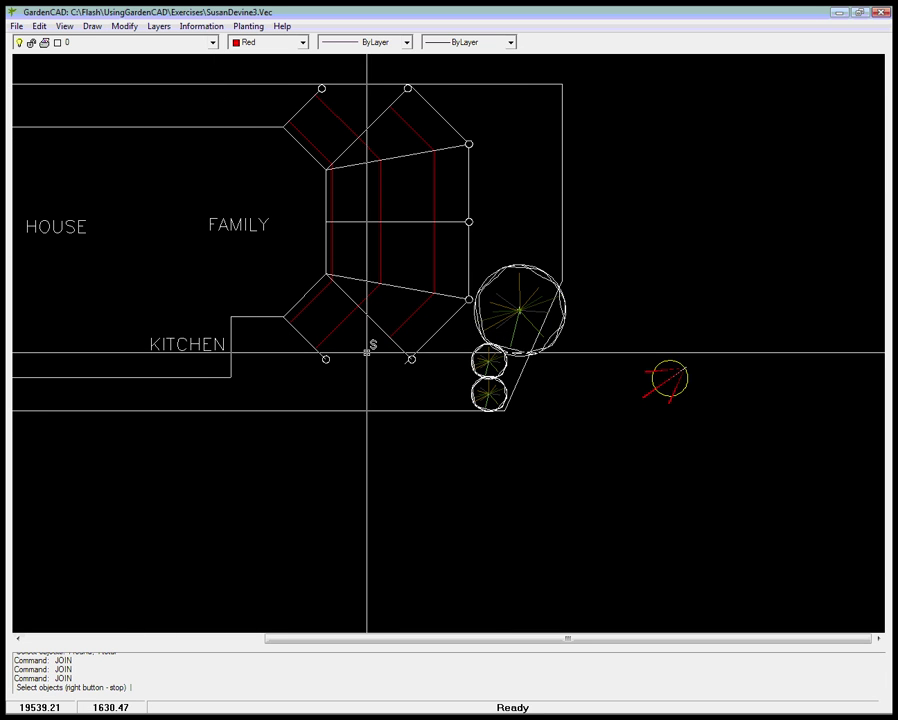
{"action": "left_click", "coordinate": [448, 125]}
{"action": "left_click", "coordinate": [469, 188]}
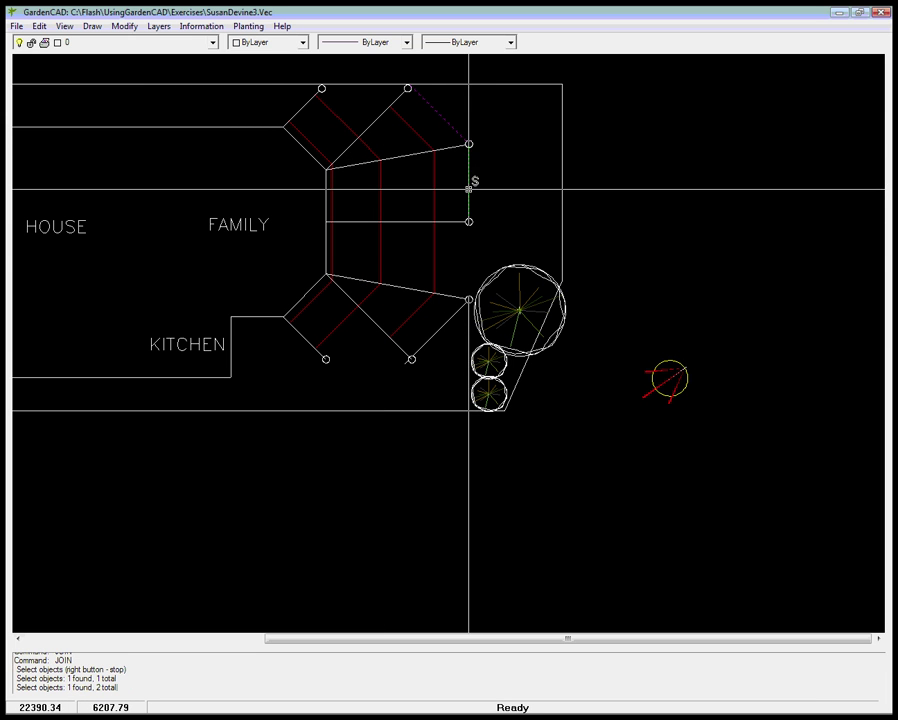
{"action": "left_click", "coordinate": [468, 262]}
{"action": "left_click", "coordinate": [448, 321]}
{"action": "right_click", "coordinate": [448, 320]}
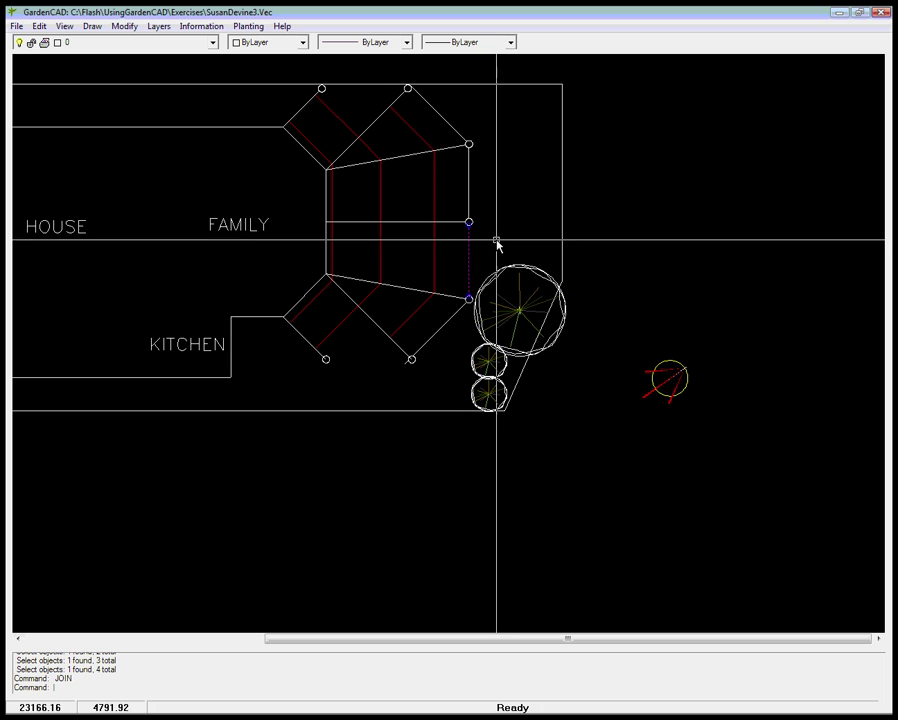
{"action": "key", "text": "Escape"}
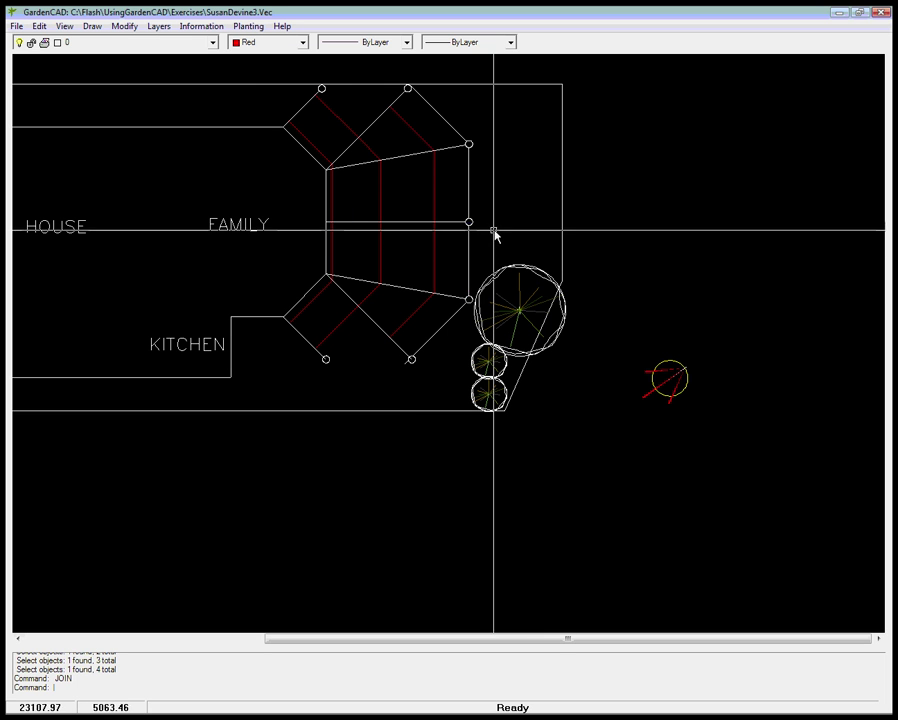
Step: Draw a zigzag chain of four red lines outside the plot boundary, from about (26677, 6441) to about (30420, 2057)
{"action": "left_click", "coordinate": [91, 26]}
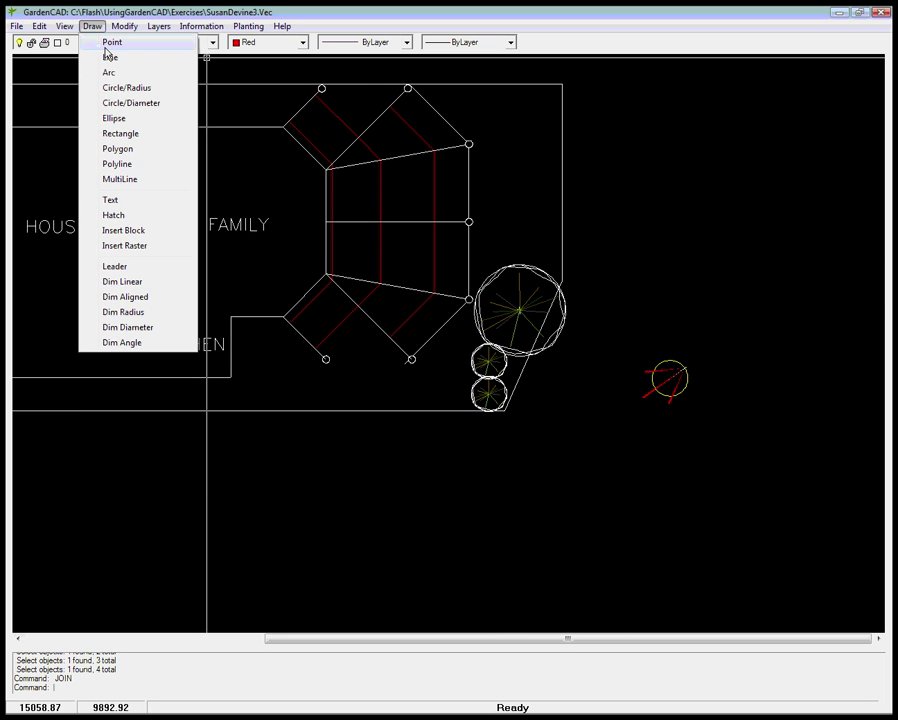
{"action": "left_click", "coordinate": [111, 57]}
{"action": "left_click", "coordinate": [621, 181]}
{"action": "left_click", "coordinate": [660, 244]}
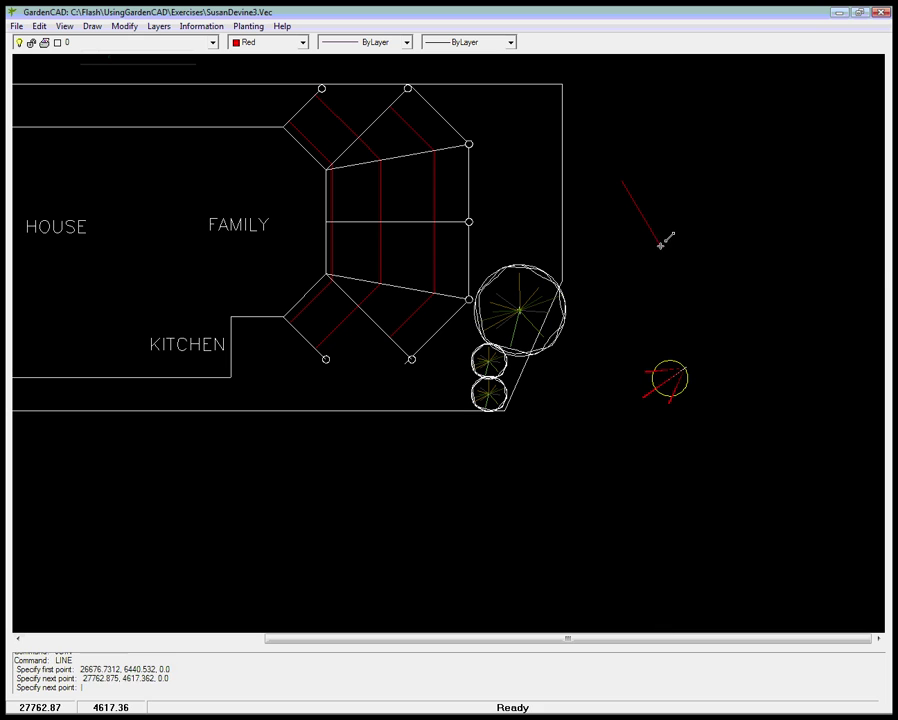
{"action": "left_click", "coordinate": [743, 213]}
{"action": "left_click", "coordinate": [765, 262]}
{"action": "left_click", "coordinate": [756, 335]}
{"action": "key", "text": "Return"}
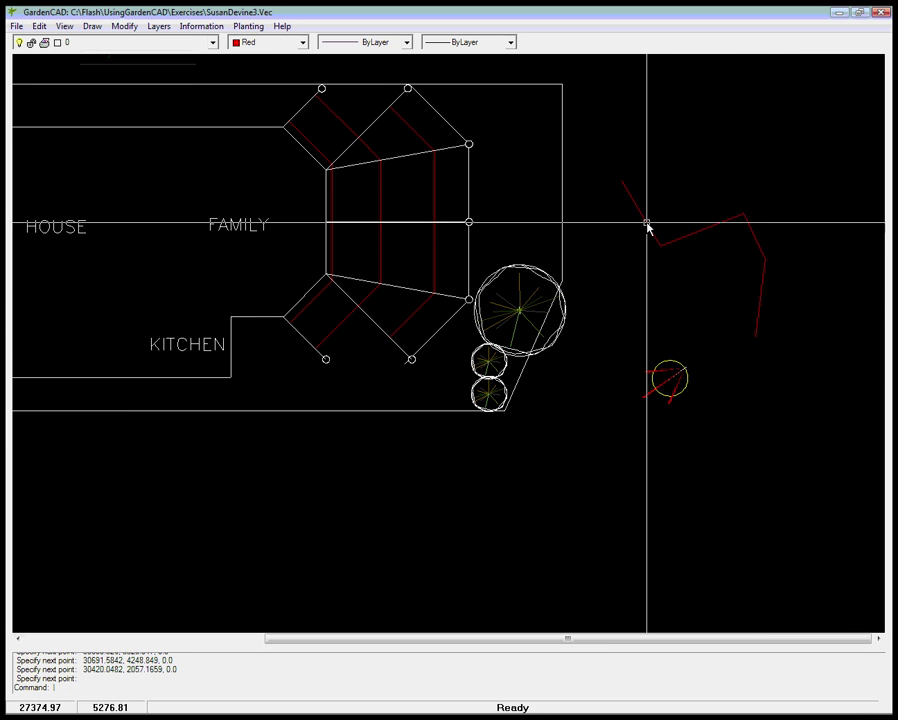
Step: Join the four connected red lines drawn outside the plot boundary
{"action": "left_click", "coordinate": [121, 27]}
{"action": "left_click", "coordinate": [143, 150]}
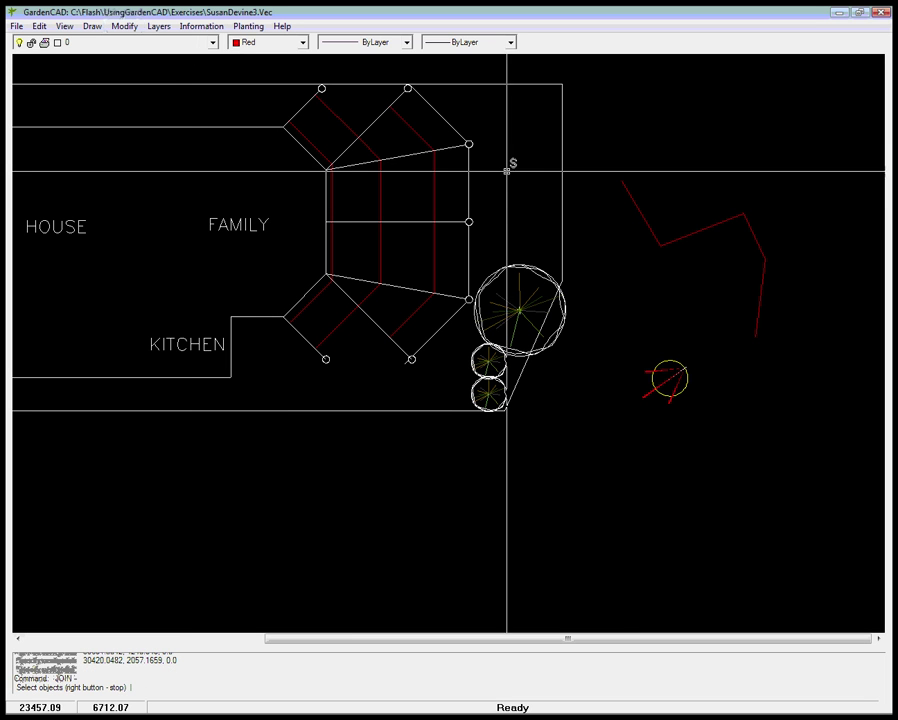
{"action": "left_click", "coordinate": [644, 213]}
{"action": "left_click", "coordinate": [690, 231]}
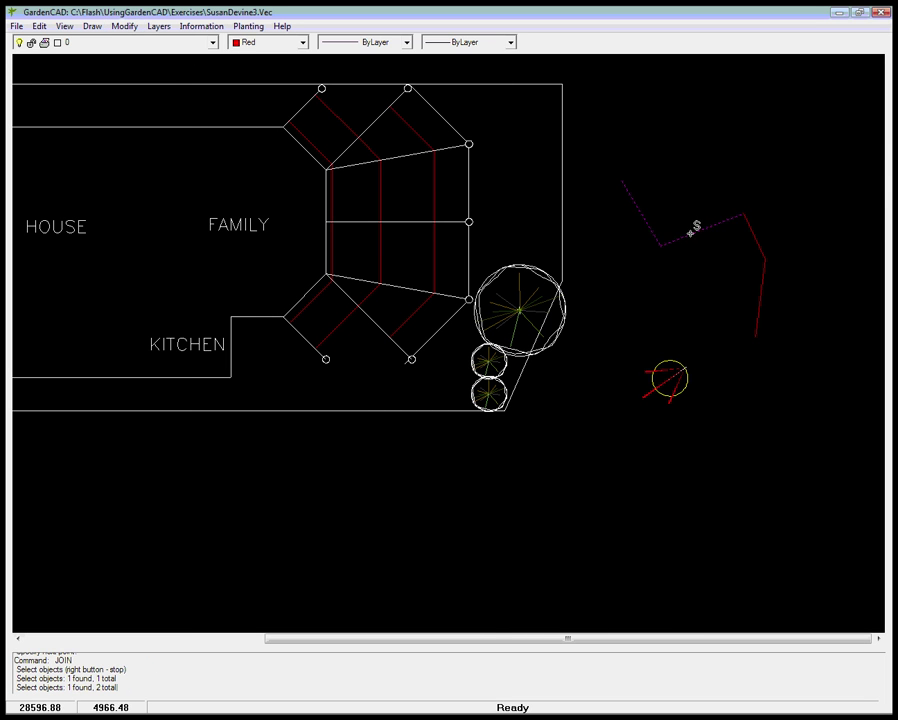
{"action": "left_click", "coordinate": [754, 235]}
{"action": "left_click", "coordinate": [760, 297]}
{"action": "right_click", "coordinate": [758, 296]}
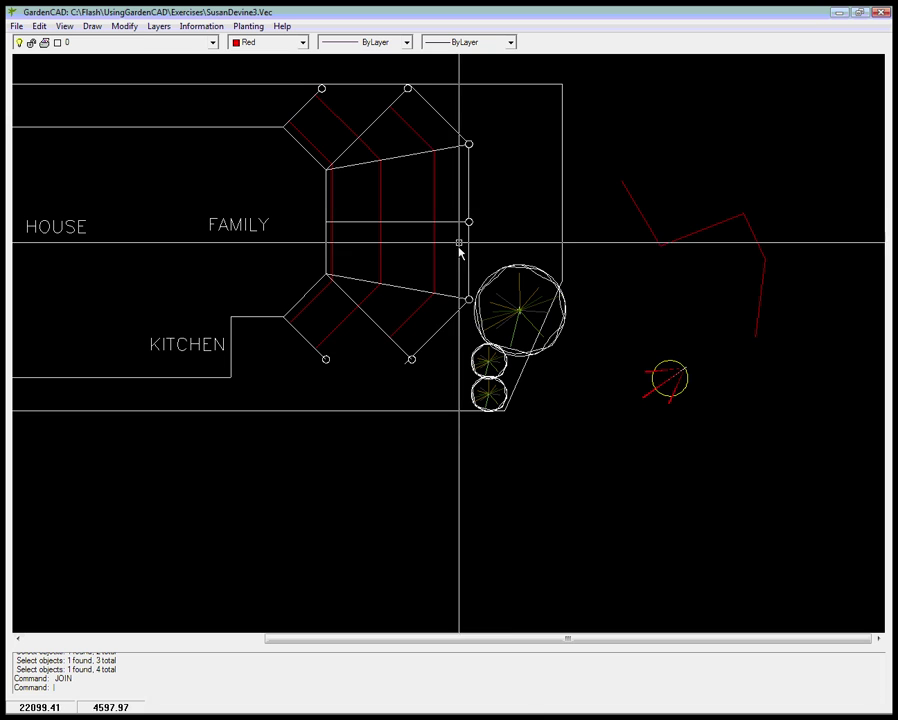
{"action": "left_click", "coordinate": [125, 27]}
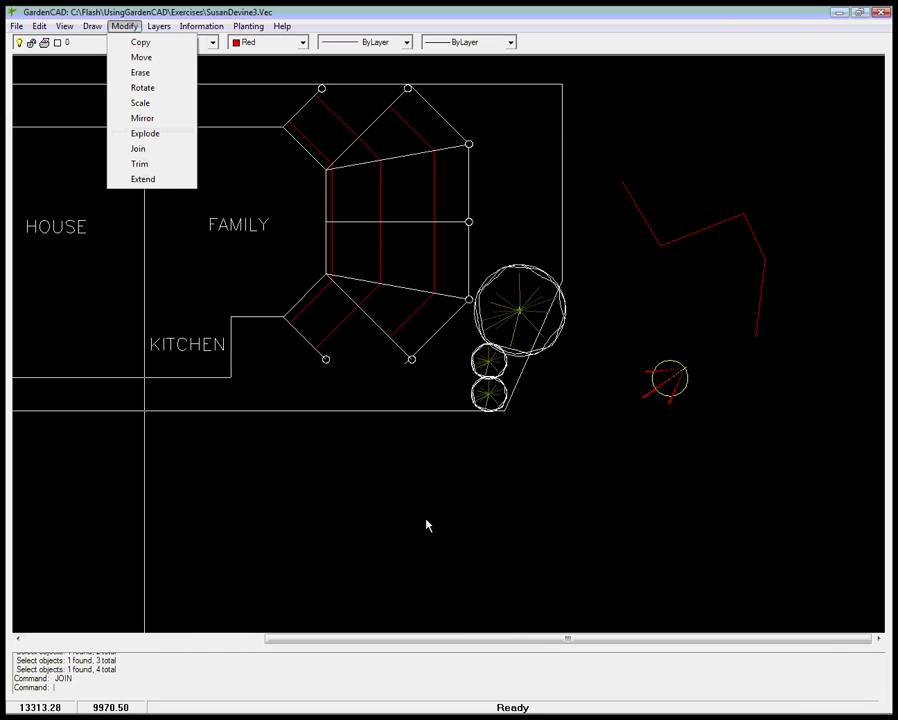
{"action": "key", "text": "Escape"}
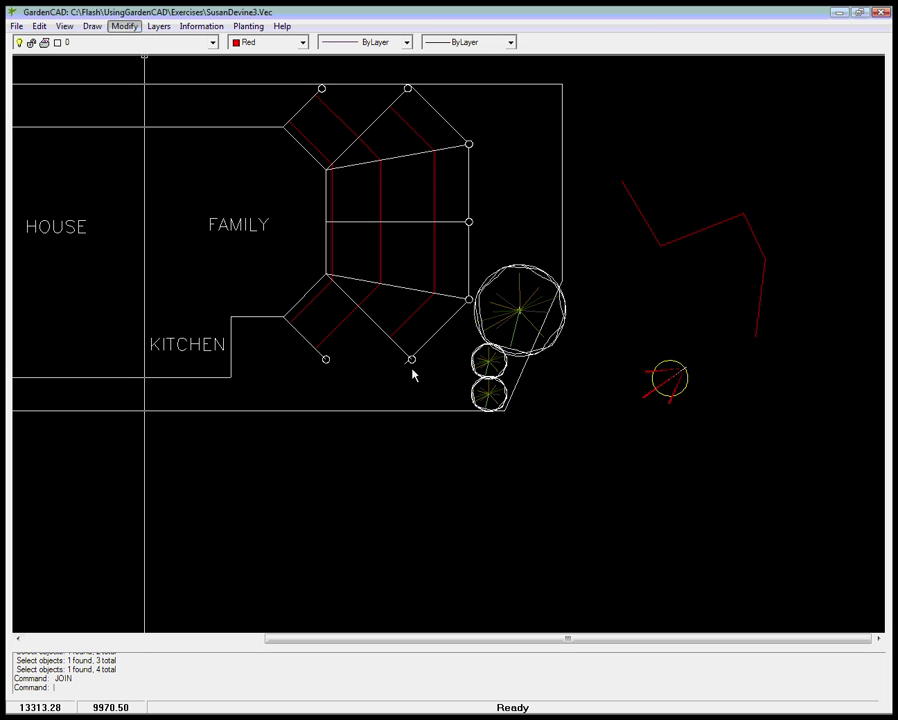
Step: Trim the diagonal line's end inside the small circle at the fan-shaped frame's lower corner nearest the plants, using the circle as cutting edge
{"action": "key", "text": "Escape"}
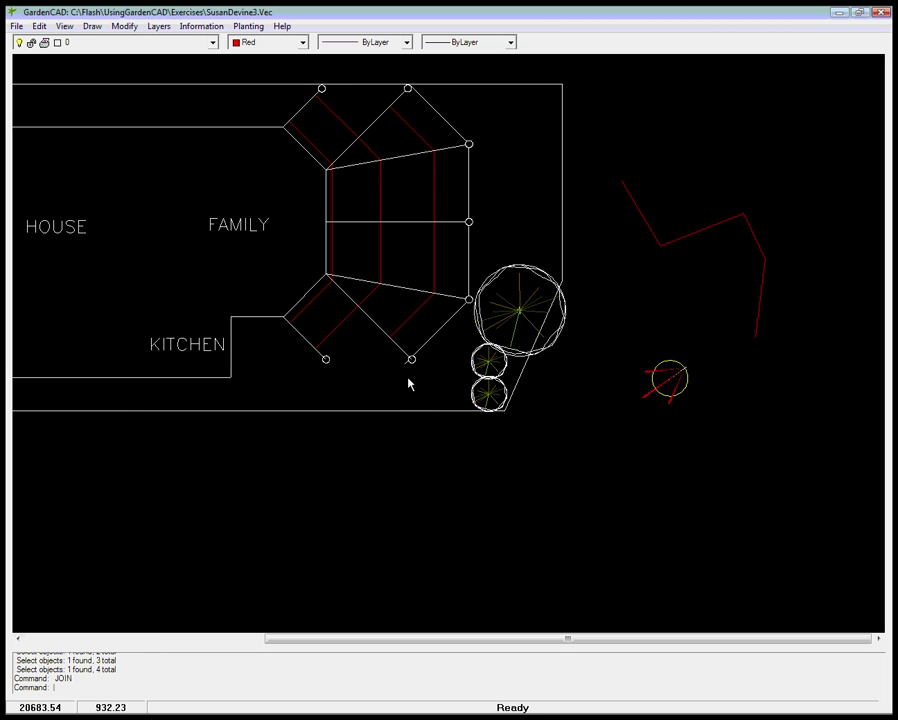
{"action": "scroll", "coordinate": [406, 374], "scroll_direction": "up", "scroll_amount": 4}
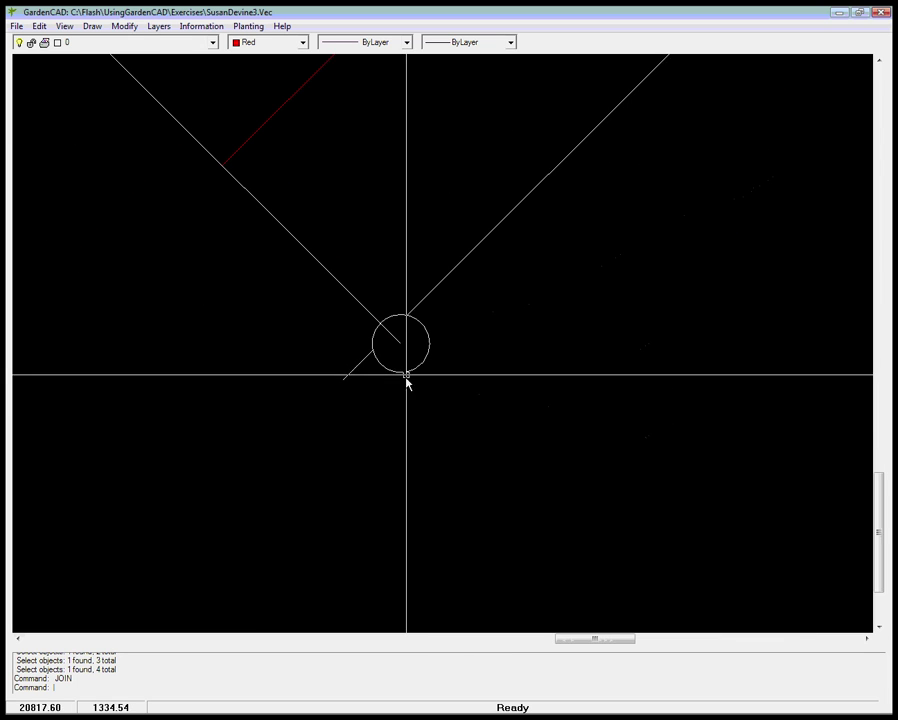
{"action": "left_click", "coordinate": [128, 27]}
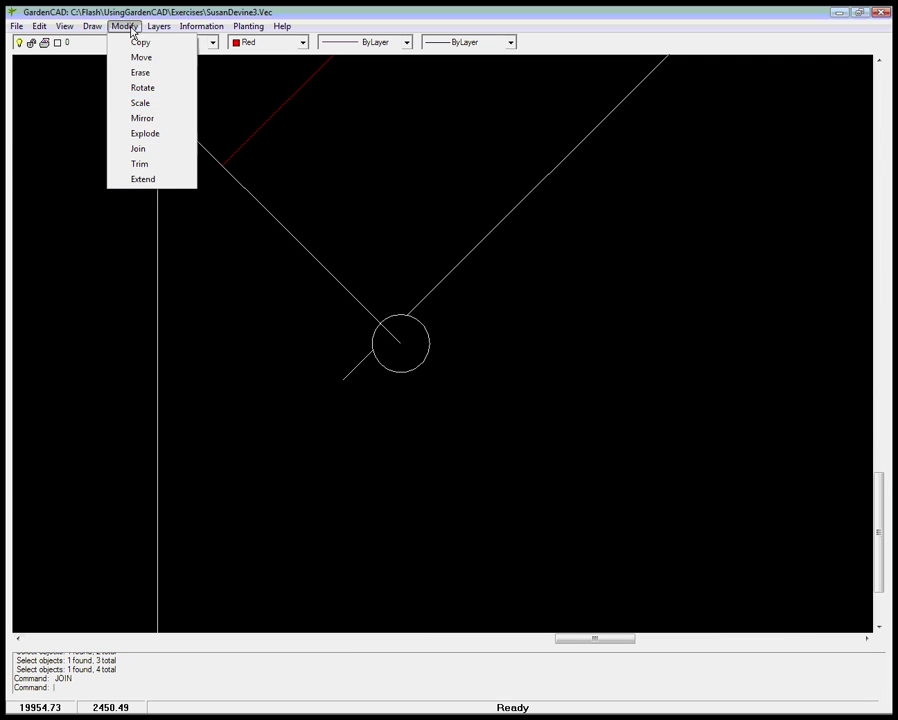
{"action": "left_click", "coordinate": [140, 164]}
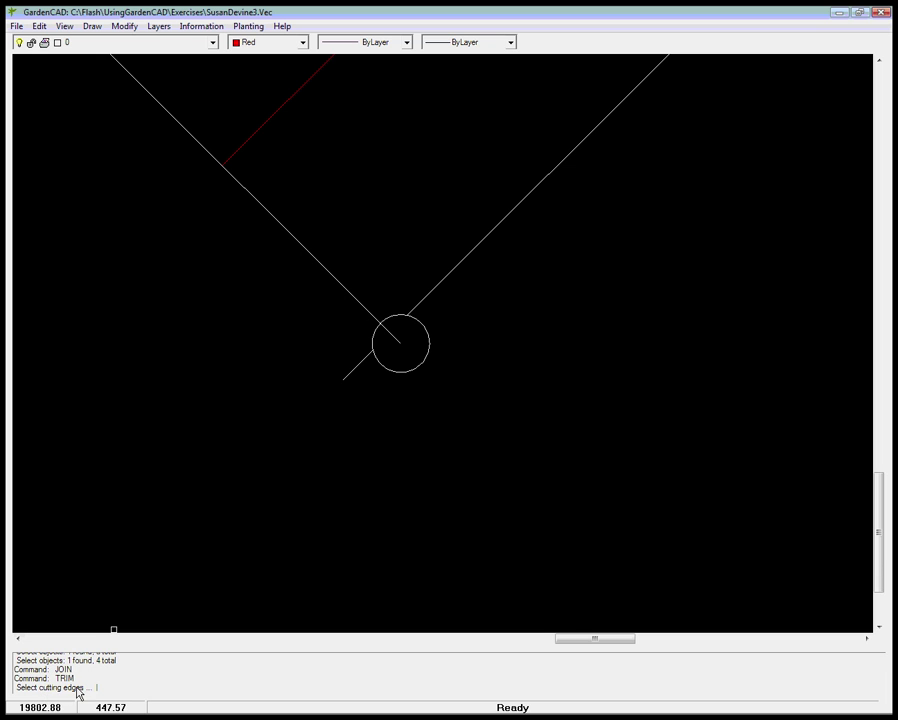
{"action": "left_click", "coordinate": [423, 360]}
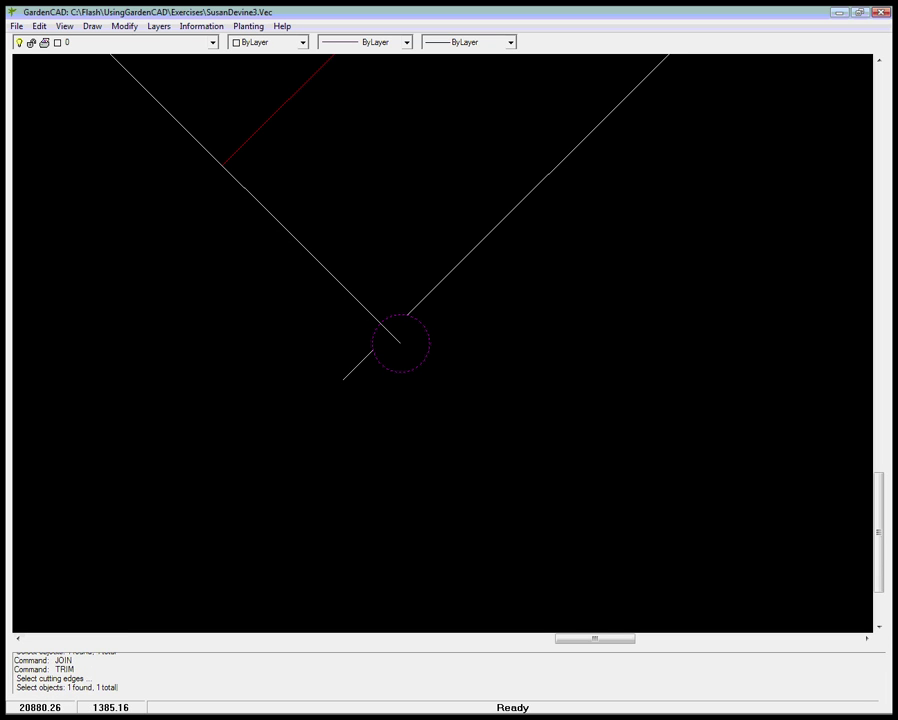
{"action": "key", "text": "Return"}
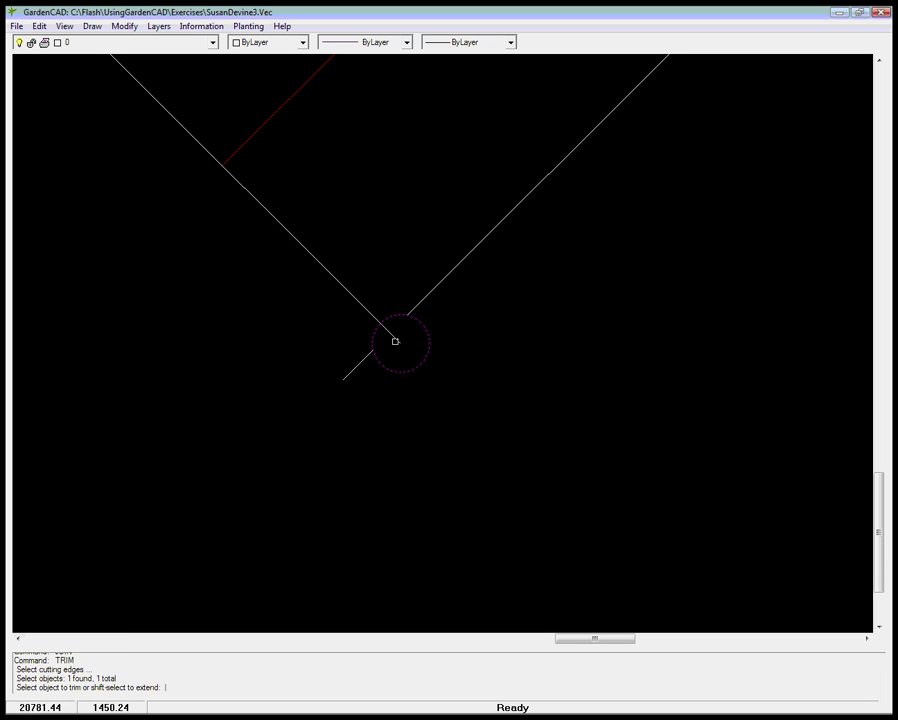
{"action": "key", "text": "Return"}
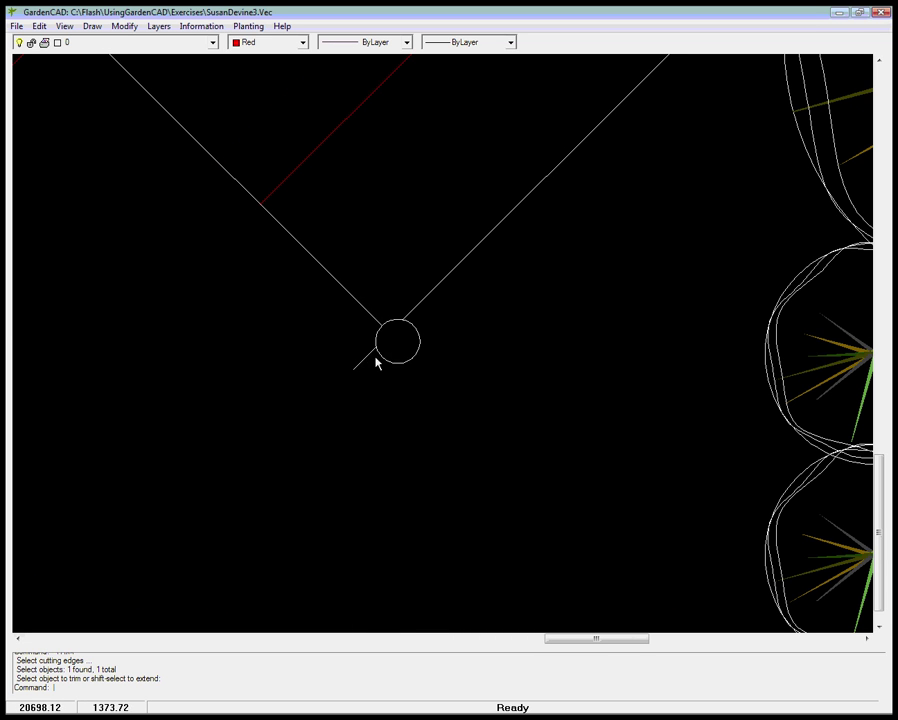
Step: Erase the short leftover line stub sticking out of the small circle at the frame's lower corner nearest the plants
{"action": "left_click", "coordinate": [365, 365]}
{"action": "right_click", "coordinate": [366, 368]}
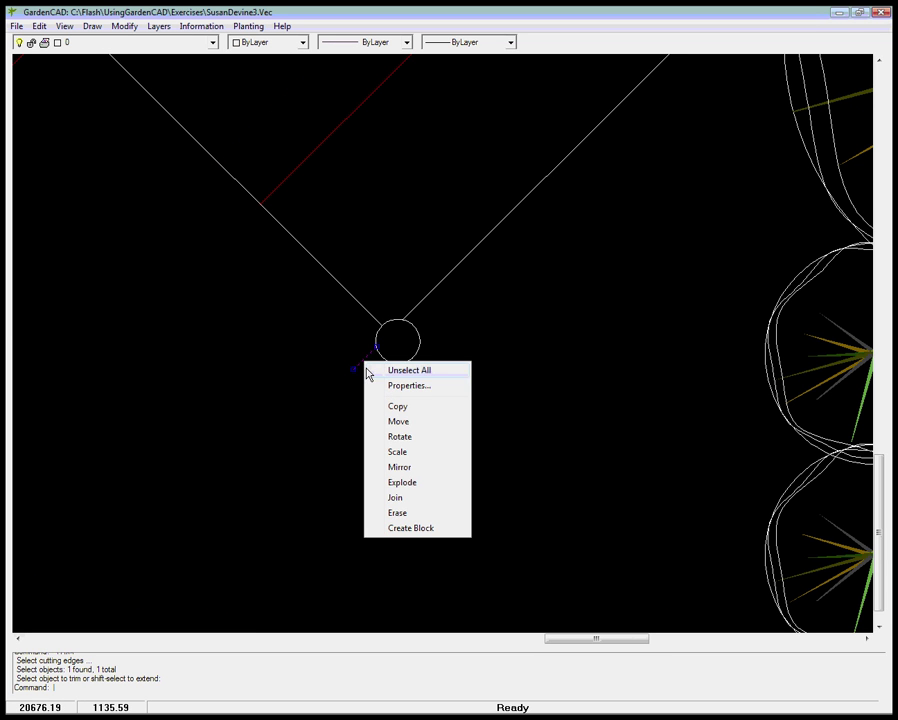
{"action": "left_click", "coordinate": [406, 513]}
{"action": "scroll", "coordinate": [420, 418], "scroll_direction": "up", "scroll_amount": 1}
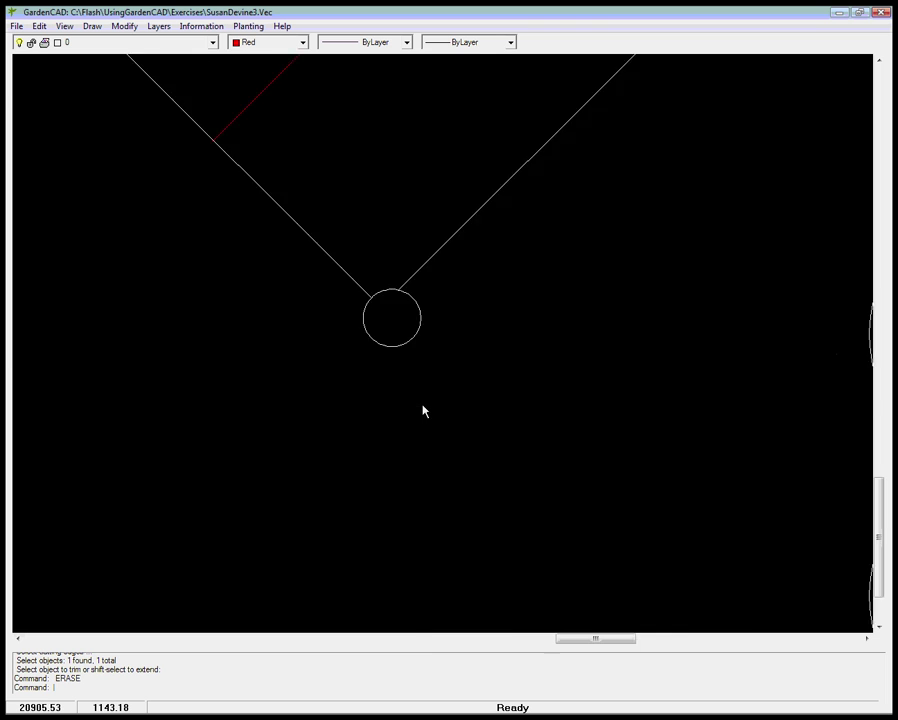
{"action": "scroll", "coordinate": [423, 410], "scroll_direction": "down", "scroll_amount": 2}
{"action": "scroll", "coordinate": [423, 412], "scroll_direction": "down", "scroll_amount": 1}
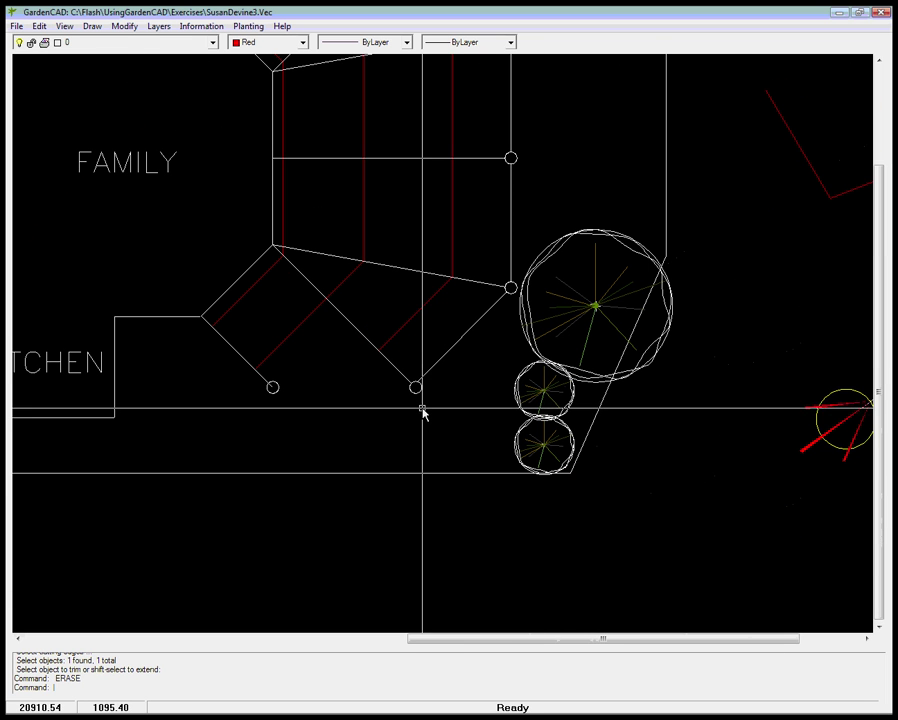
Step: Draw a short vertical red line beside the two small plants, from about (21911, 1561) to about (21911, 514)
{"action": "left_click", "coordinate": [125, 27]}
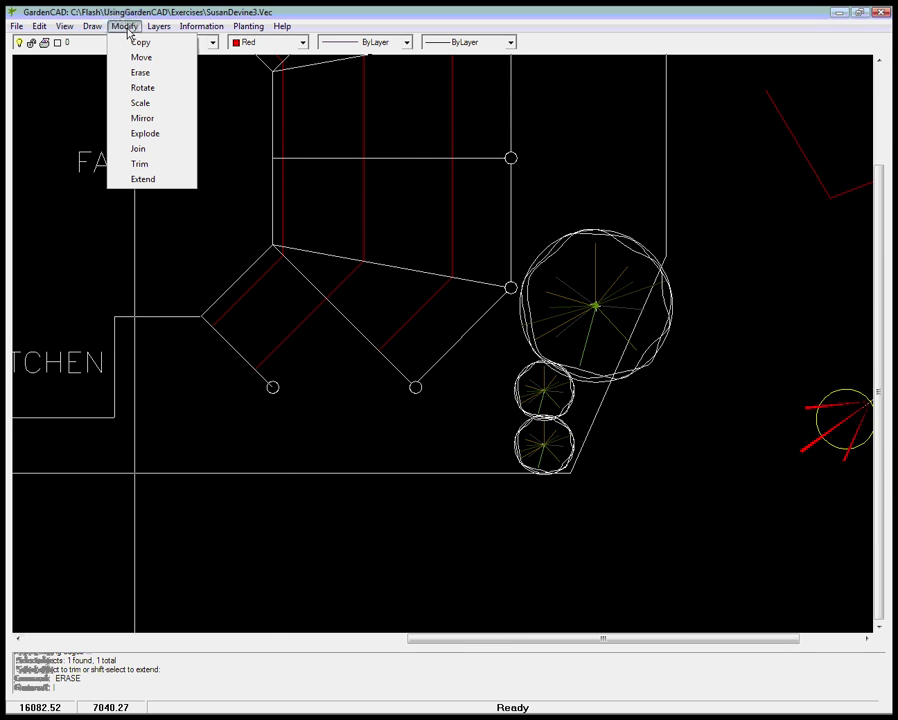
{"action": "left_click", "coordinate": [127, 29]}
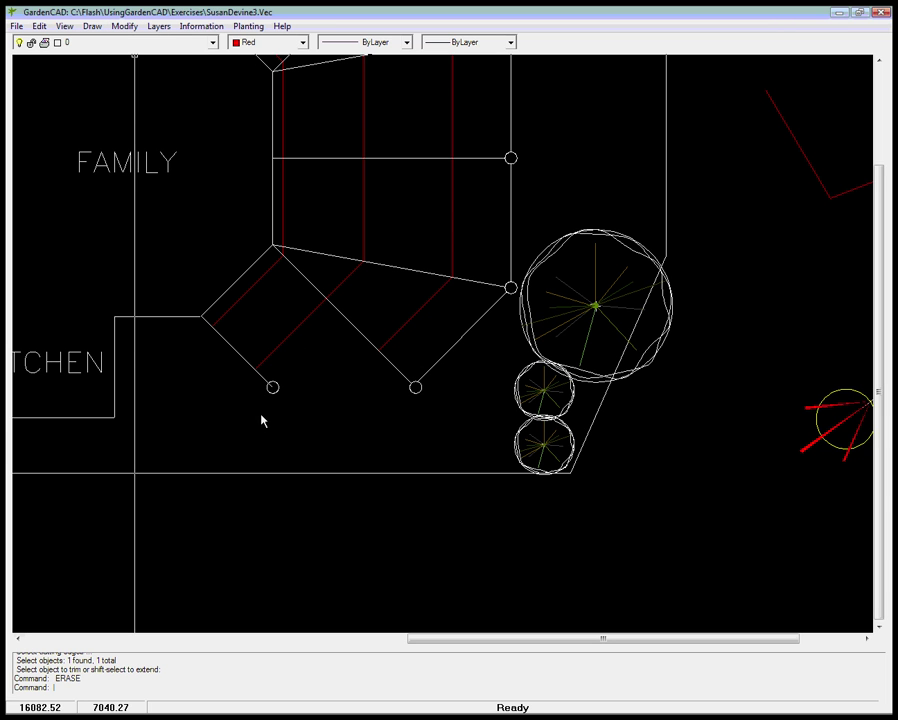
{"action": "left_click", "coordinate": [93, 27]}
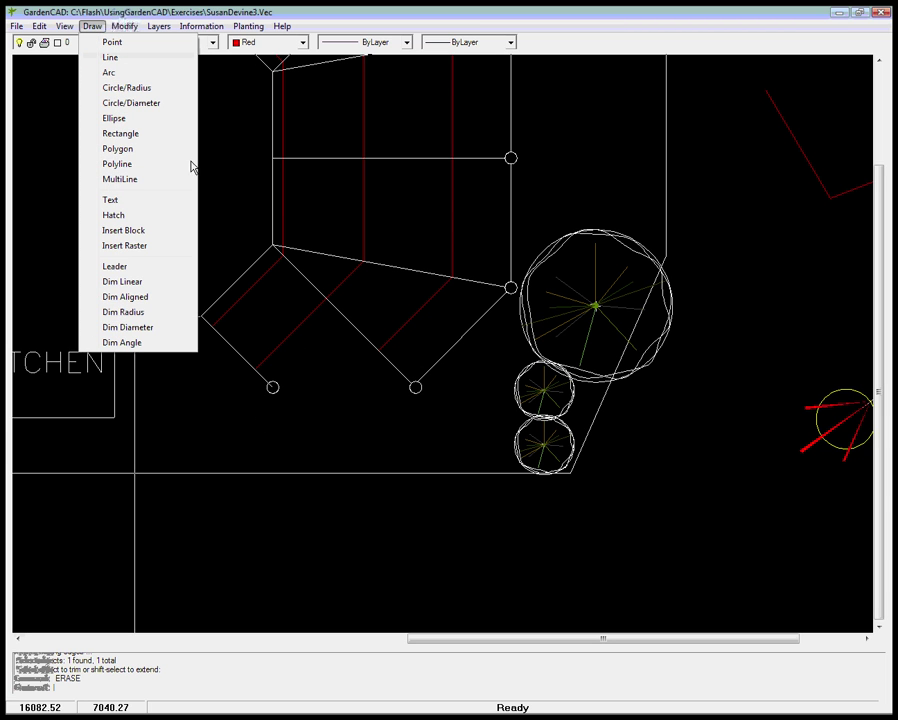
{"action": "left_click", "coordinate": [142, 62]}
{"action": "left_click", "coordinate": [481, 380]}
{"action": "left_click", "coordinate": [481, 441]}
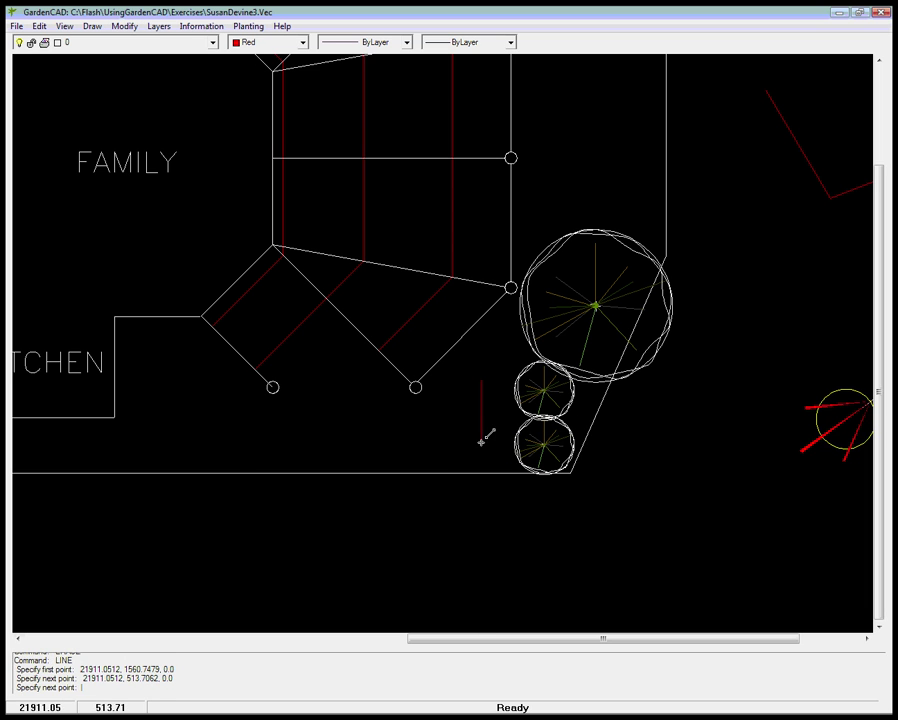
{"action": "key", "text": "Return"}
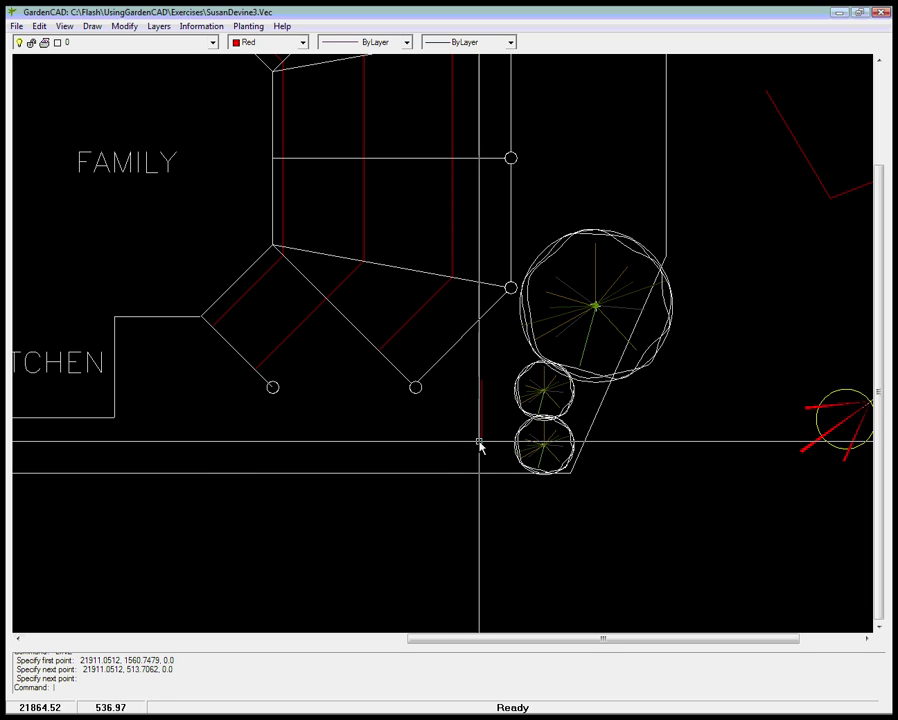
{"action": "left_click", "coordinate": [124, 26]}
{"action": "left_click", "coordinate": [144, 180]}
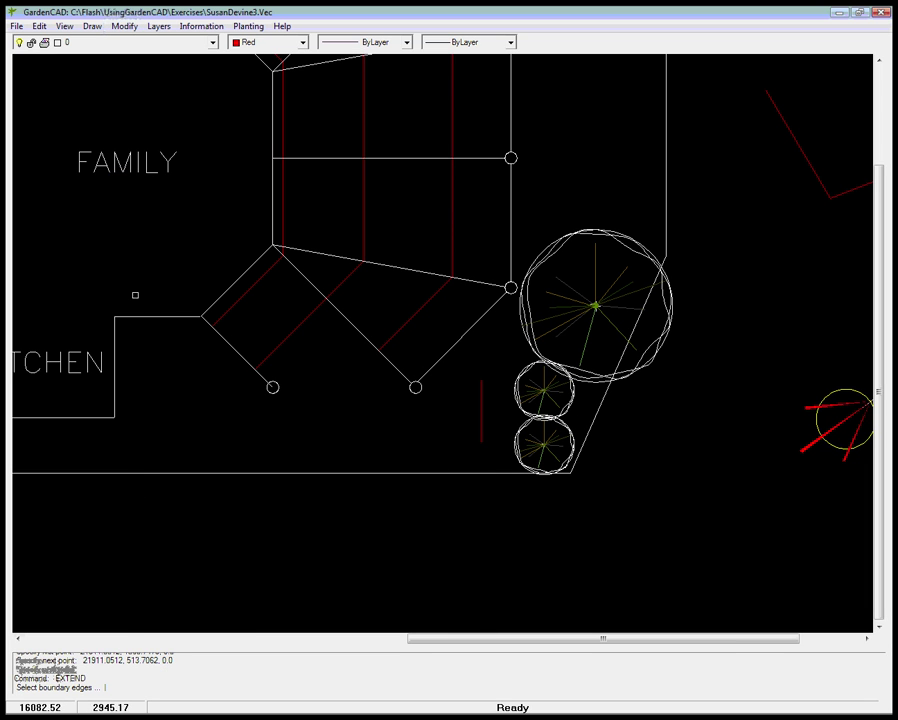
{"action": "left_click", "coordinate": [480, 436]}
{"action": "left_click", "coordinate": [100, 418]}
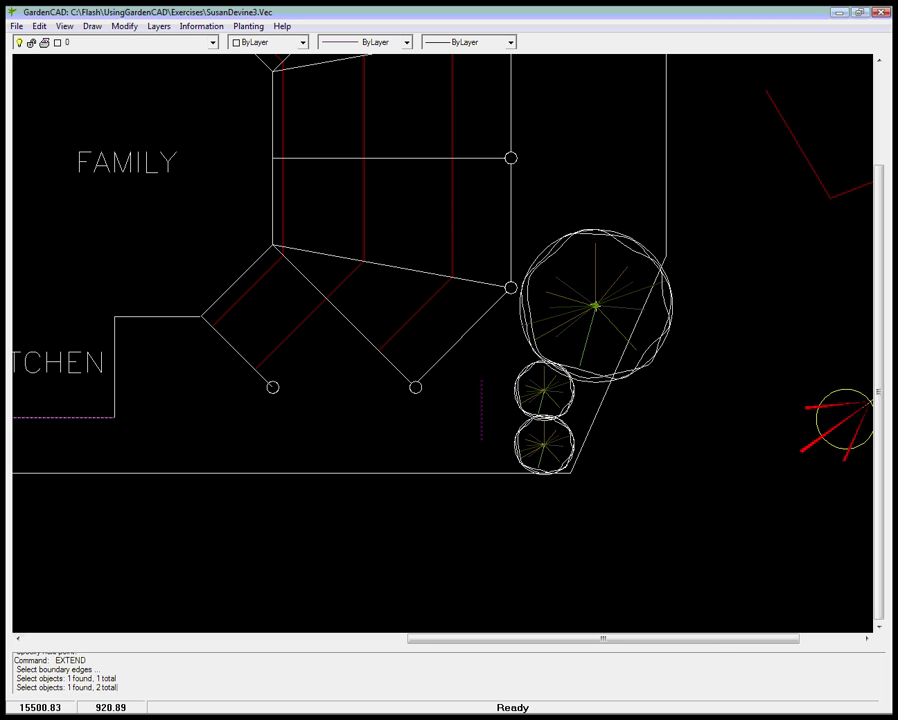
{"action": "key", "text": "Escape"}
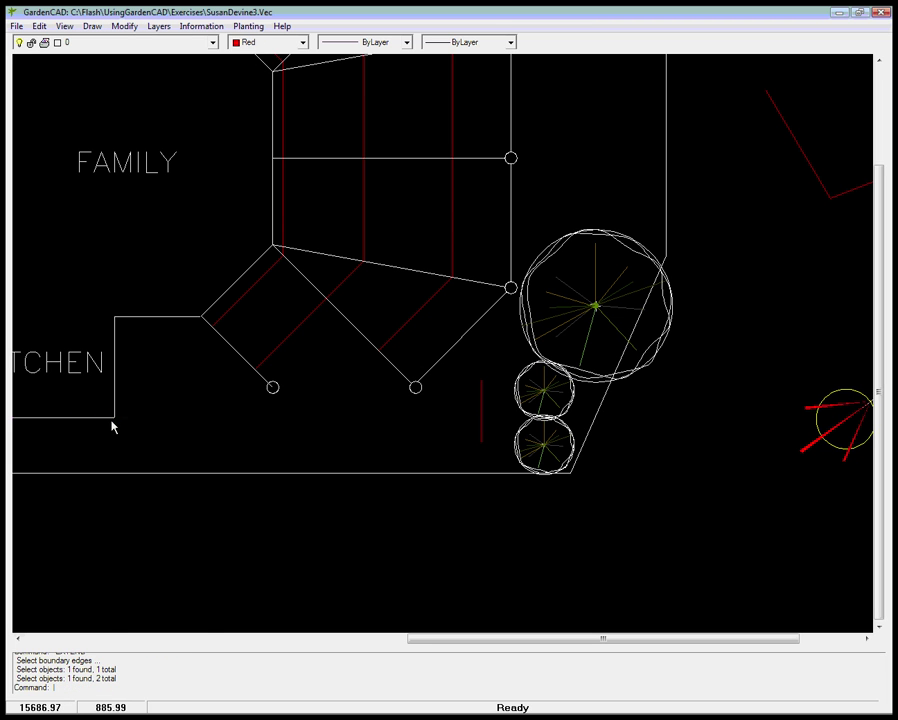
Step: Extend the horizontal house wall line below KITCHEN to the short vertical red line, using the red line as the boundary edge
{"action": "left_click", "coordinate": [126, 26]}
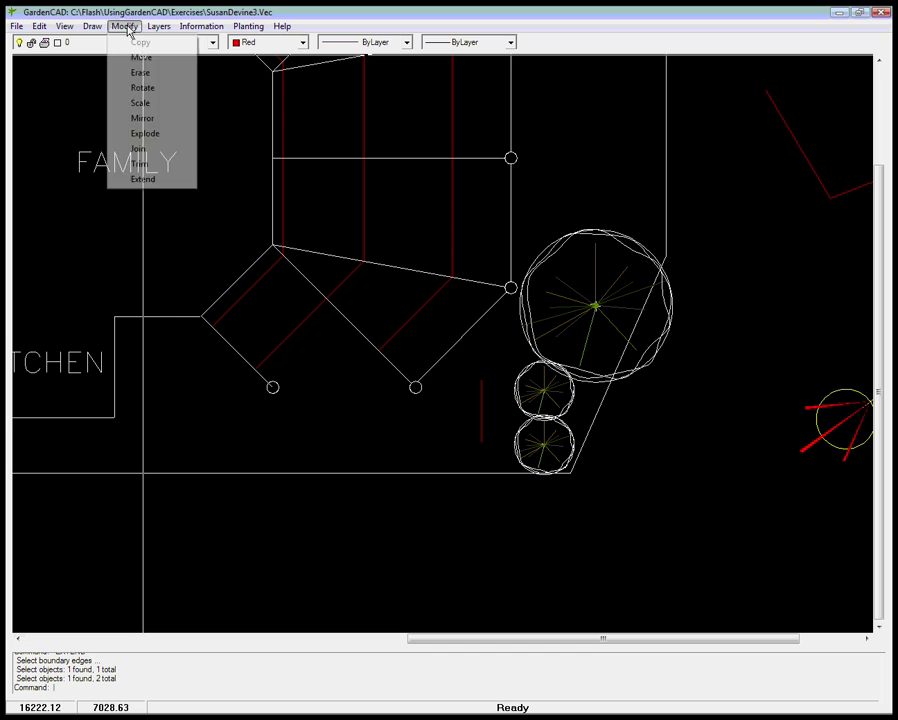
{"action": "left_click", "coordinate": [143, 179]}
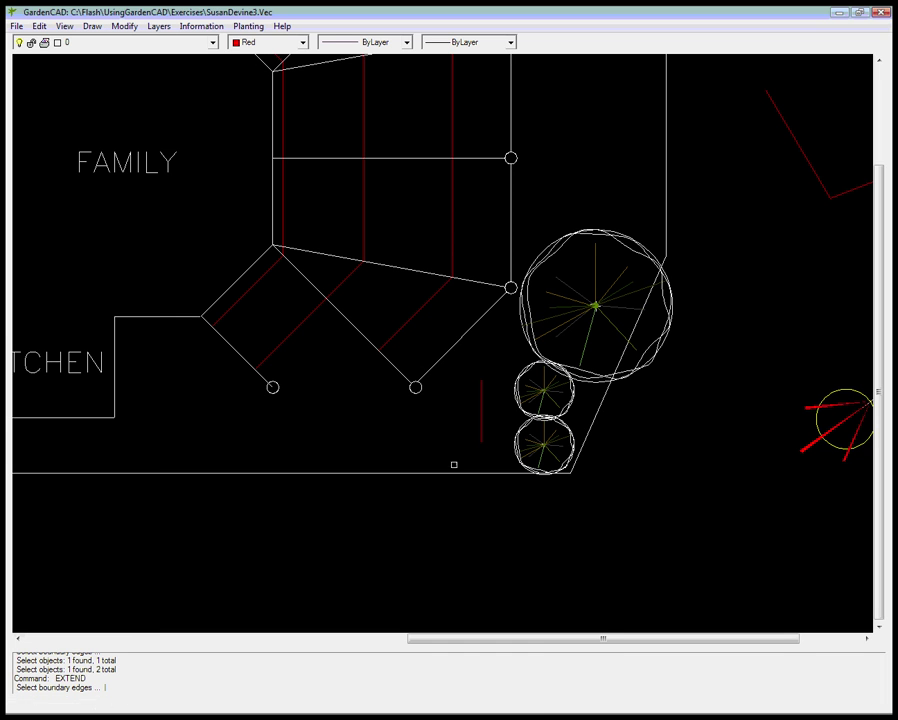
{"action": "left_click", "coordinate": [481, 433]}
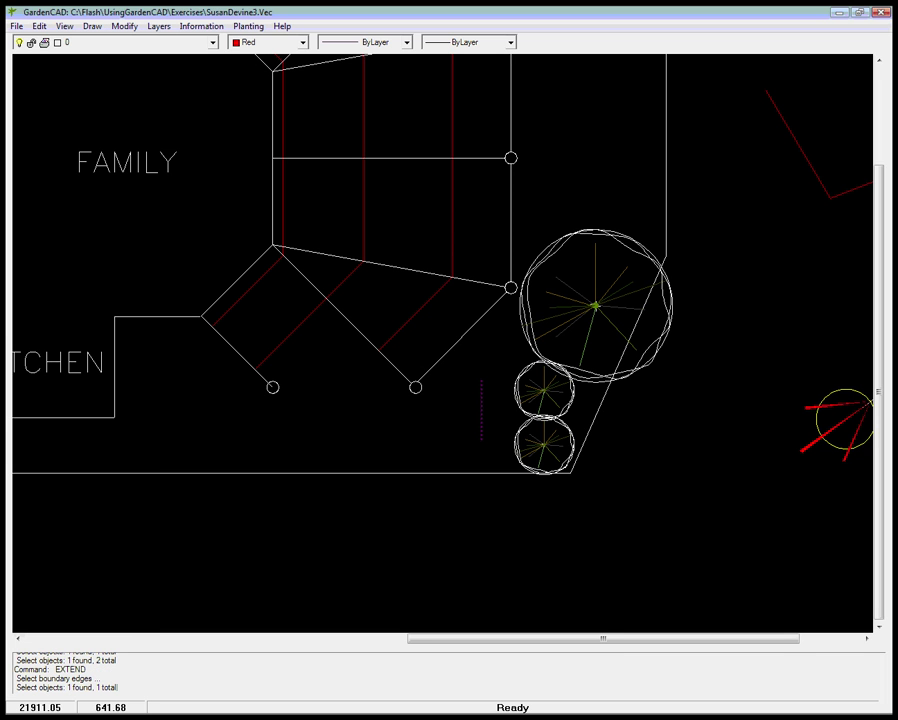
{"action": "key", "text": "Return"}
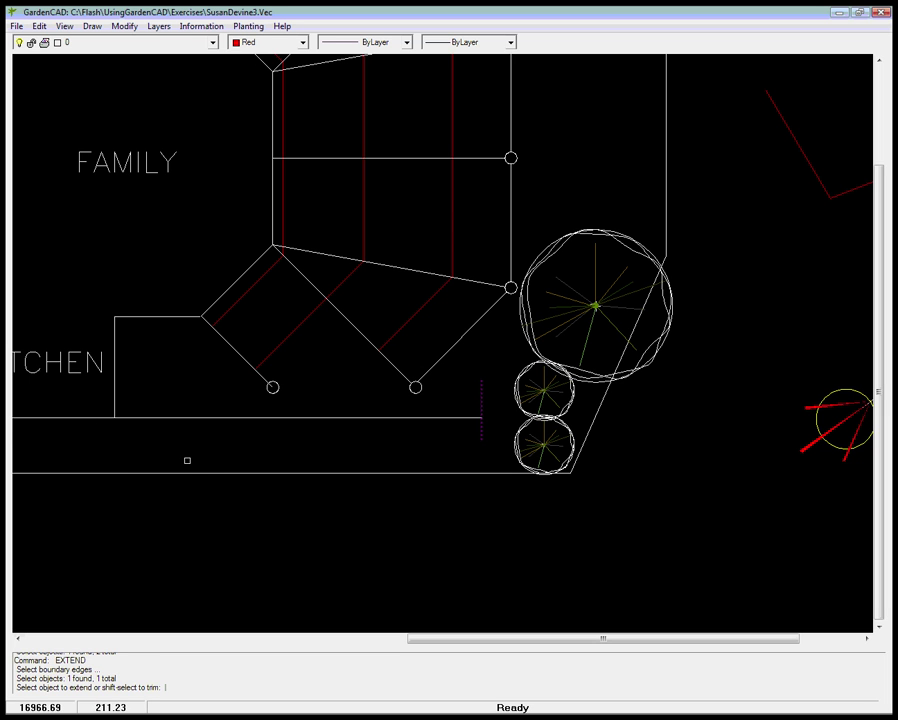
{"action": "key", "text": "Return"}
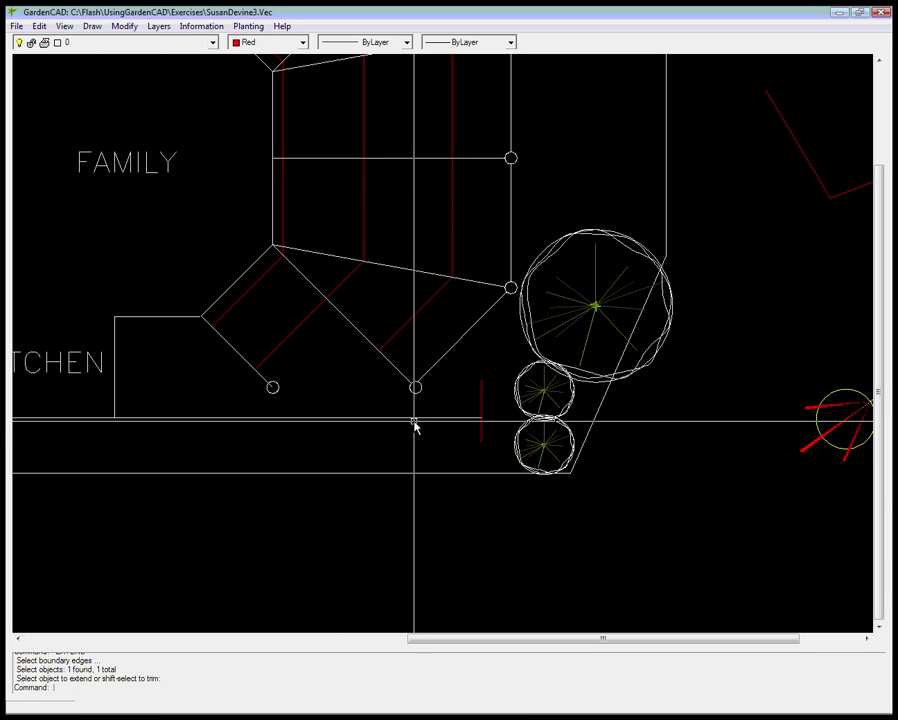
{"action": "scroll", "coordinate": [415, 427], "scroll_direction": "down", "scroll_amount": 2}
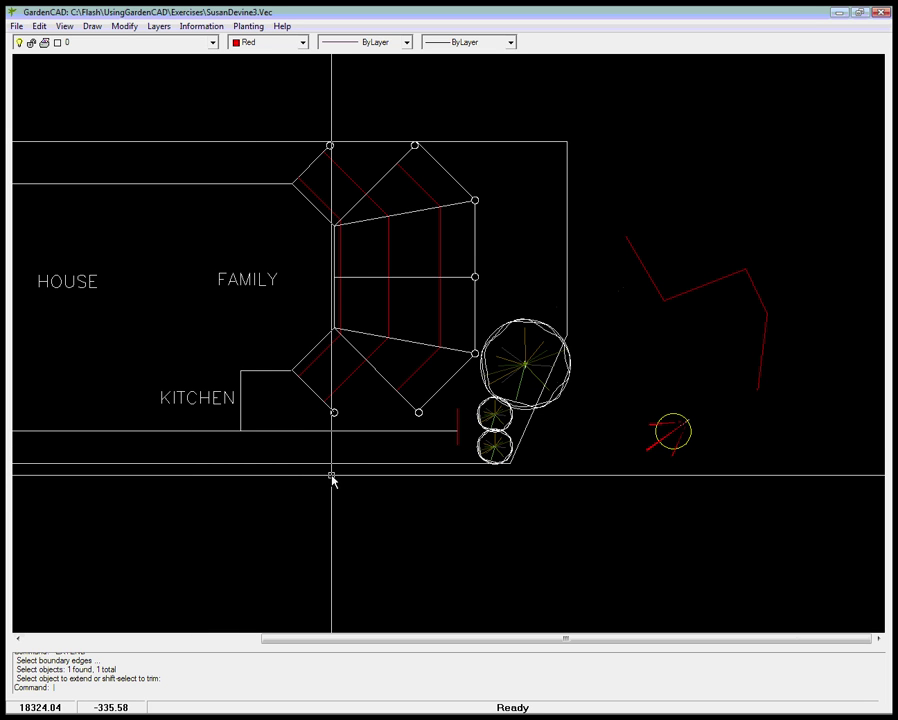
{"action": "left_click", "coordinate": [128, 27]}
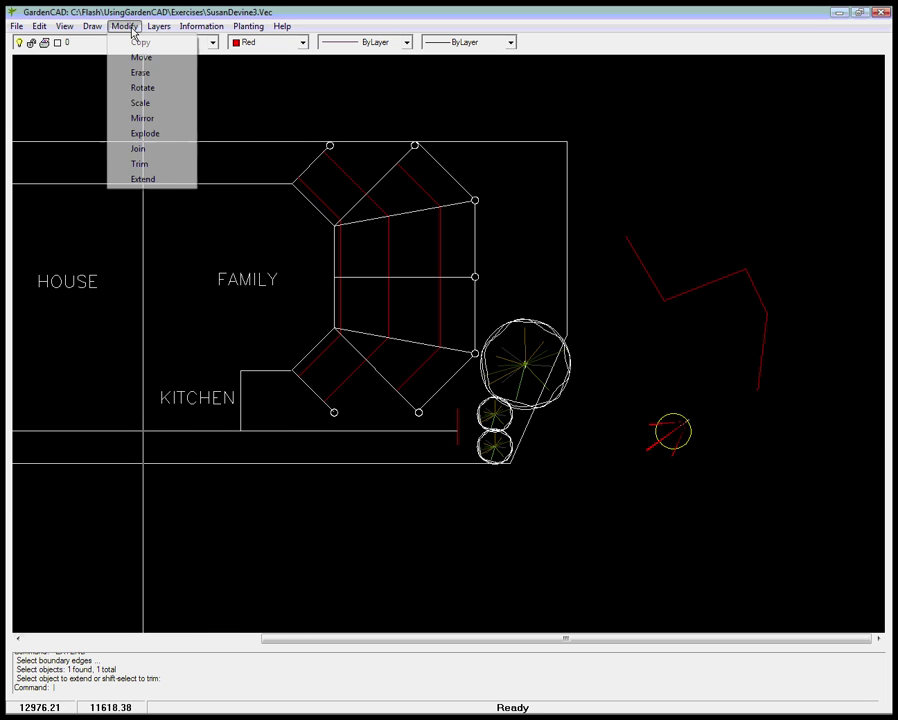